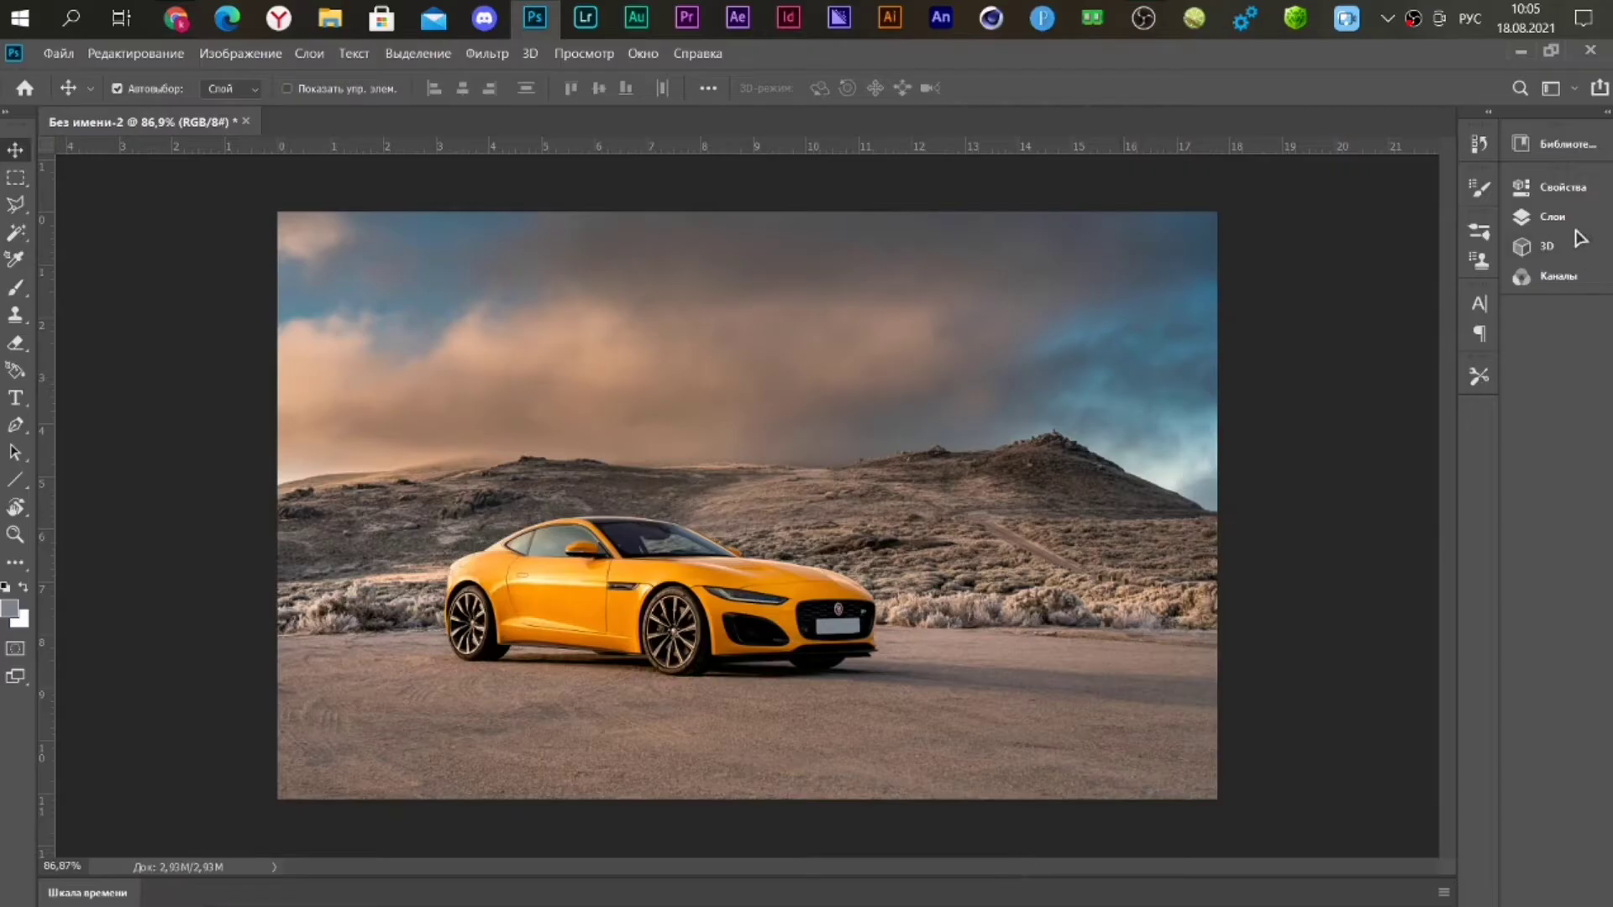
# Unlock the background layer holding the car photo so it becomes a regular layer
pyautogui.click(1543, 217)
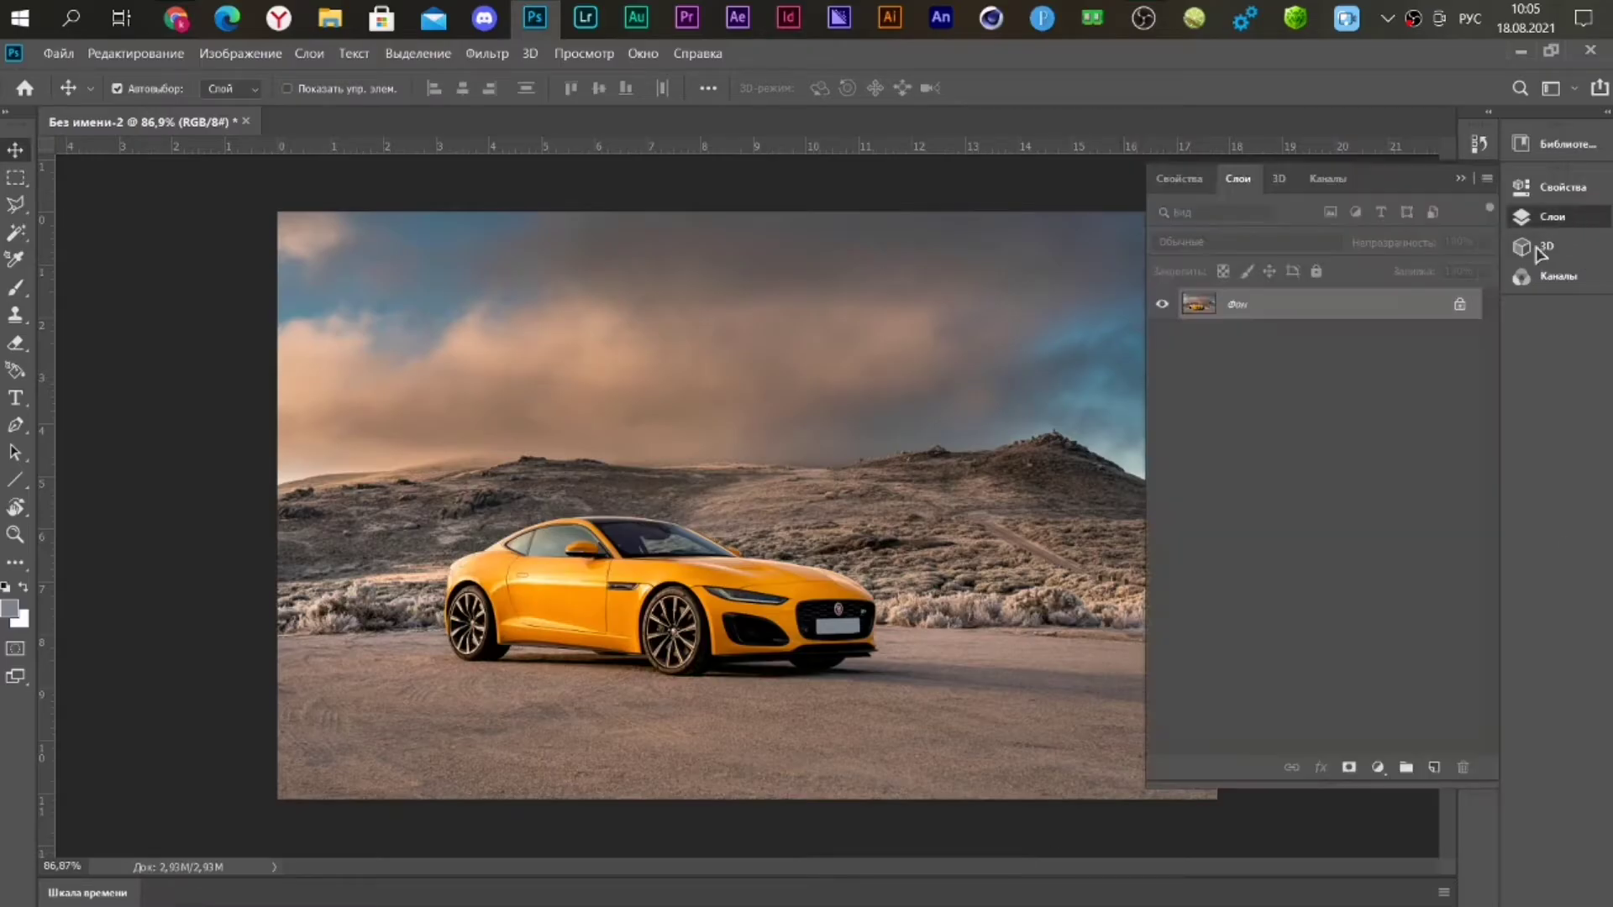
pyautogui.rightClick(1285, 313)
pyautogui.click(1276, 365)
pyautogui.click(1460, 307)
# Duplicate the unlocked car photo layer, keeping the suggested name
pyautogui.rightClick(1368, 320)
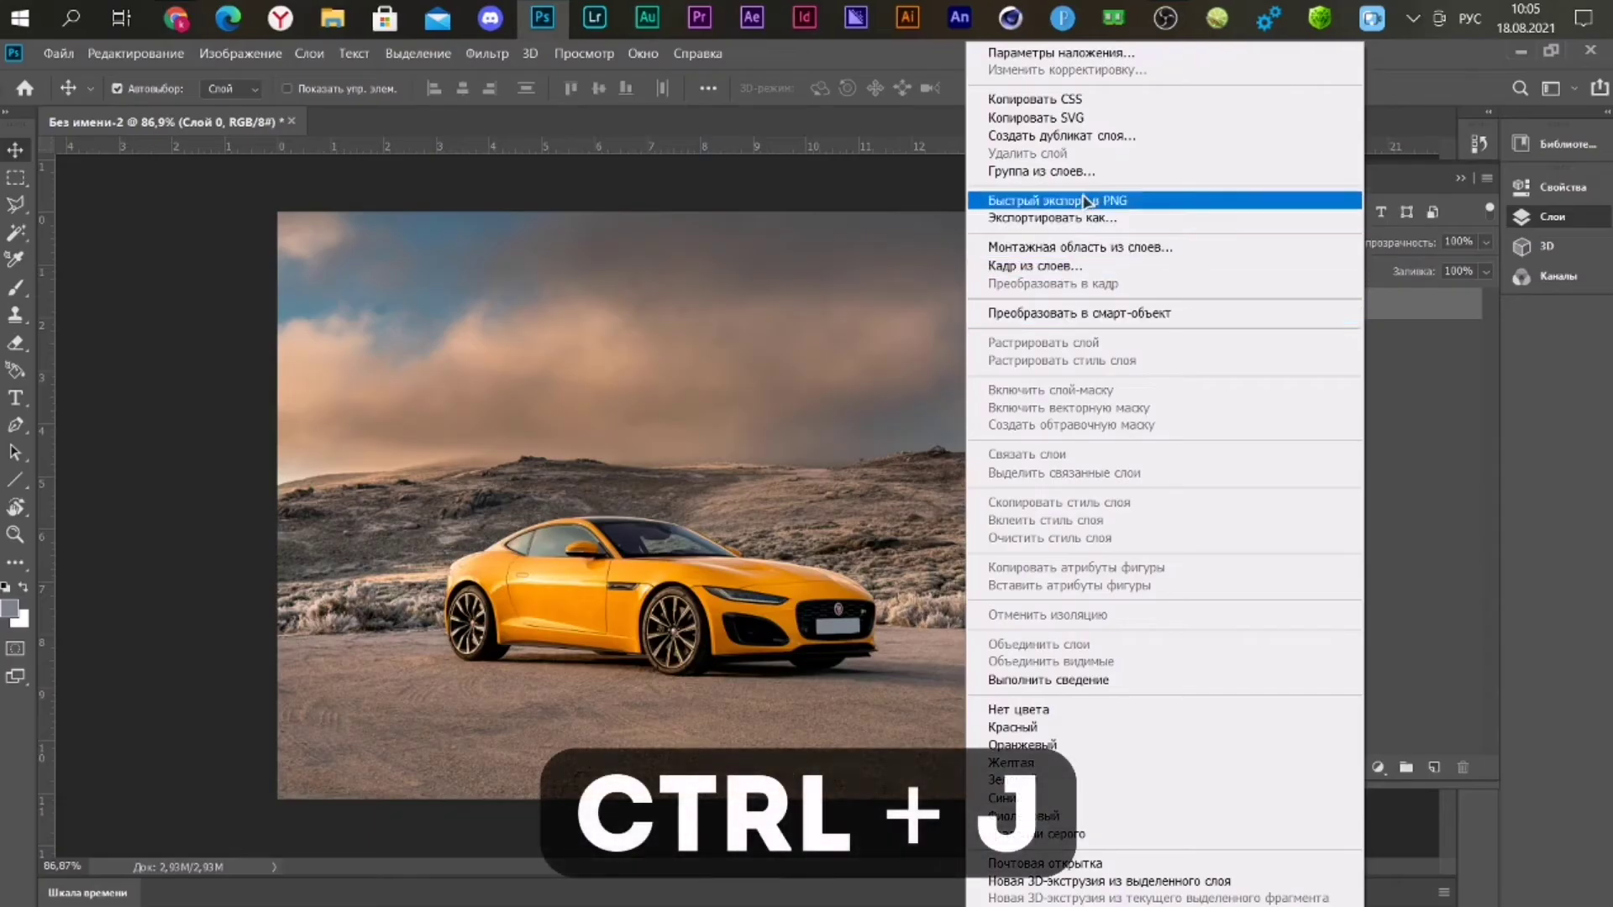
pyautogui.click(1172, 136)
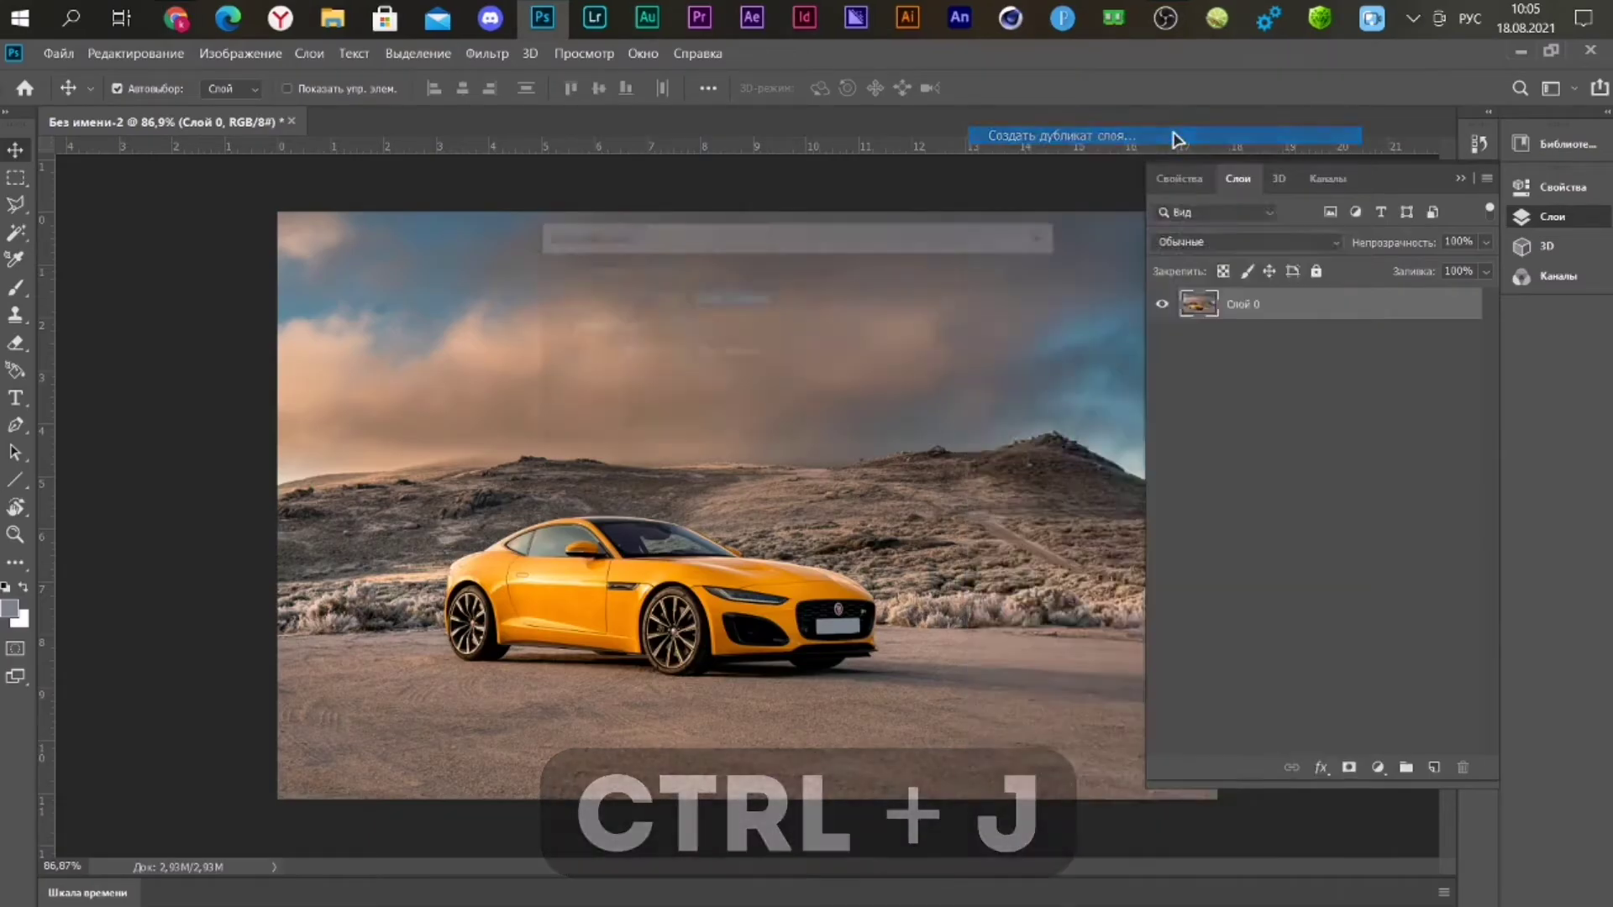
pyautogui.click(1014, 277)
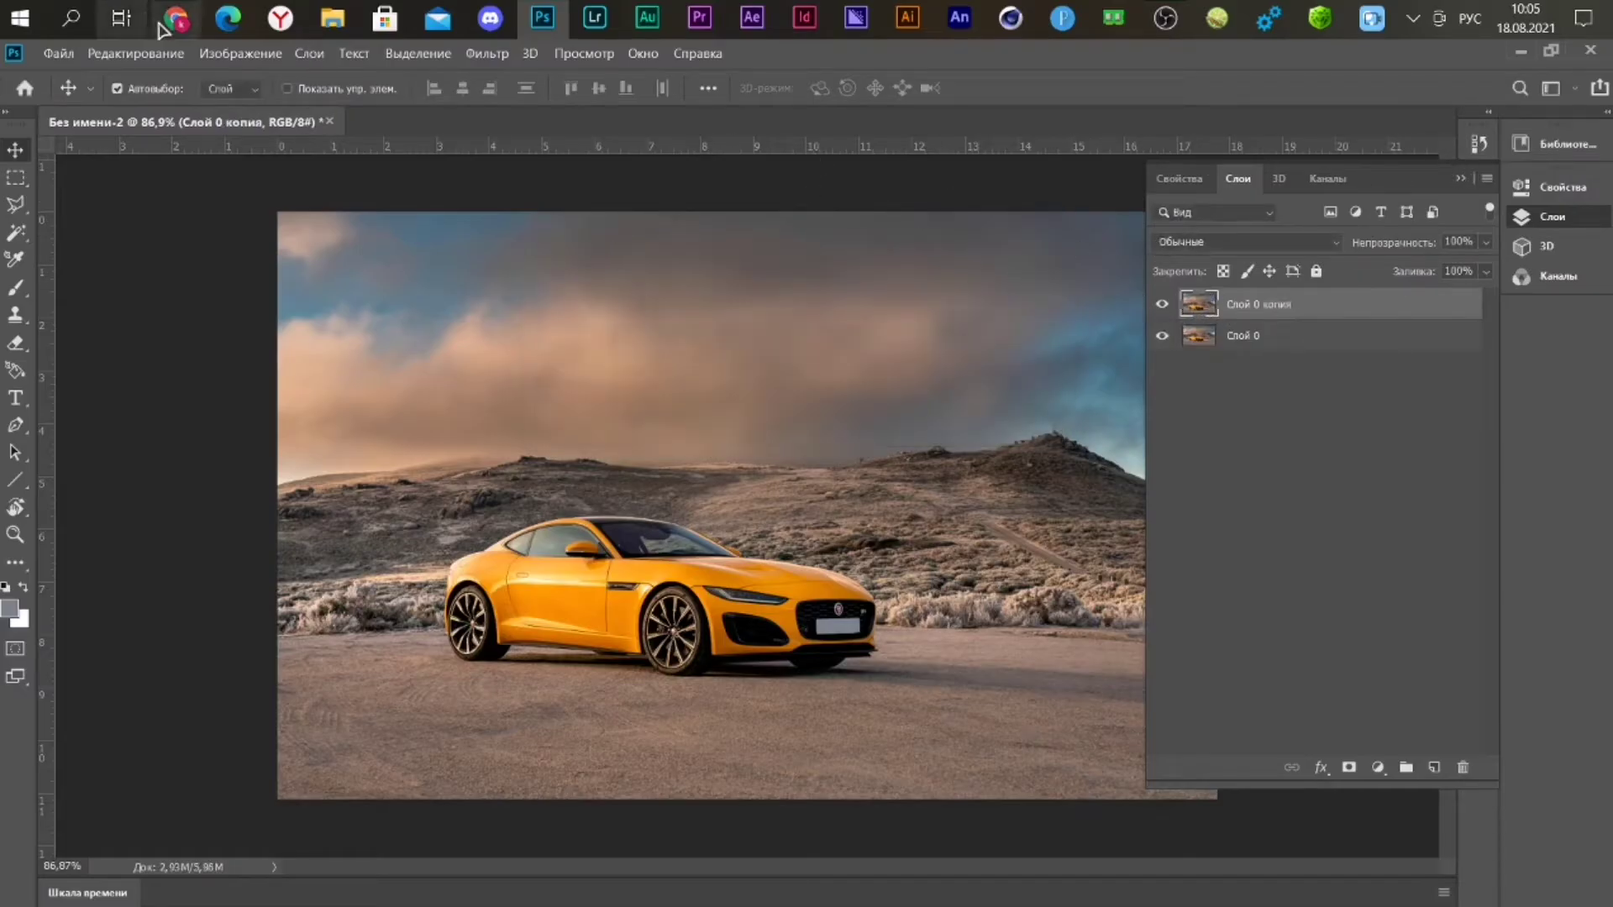
# Apply a Hue/Saturation adjustment to the duplicate layer with the hue set to 50
pyautogui.click(243, 55)
pyautogui.moveTo(345, 104)
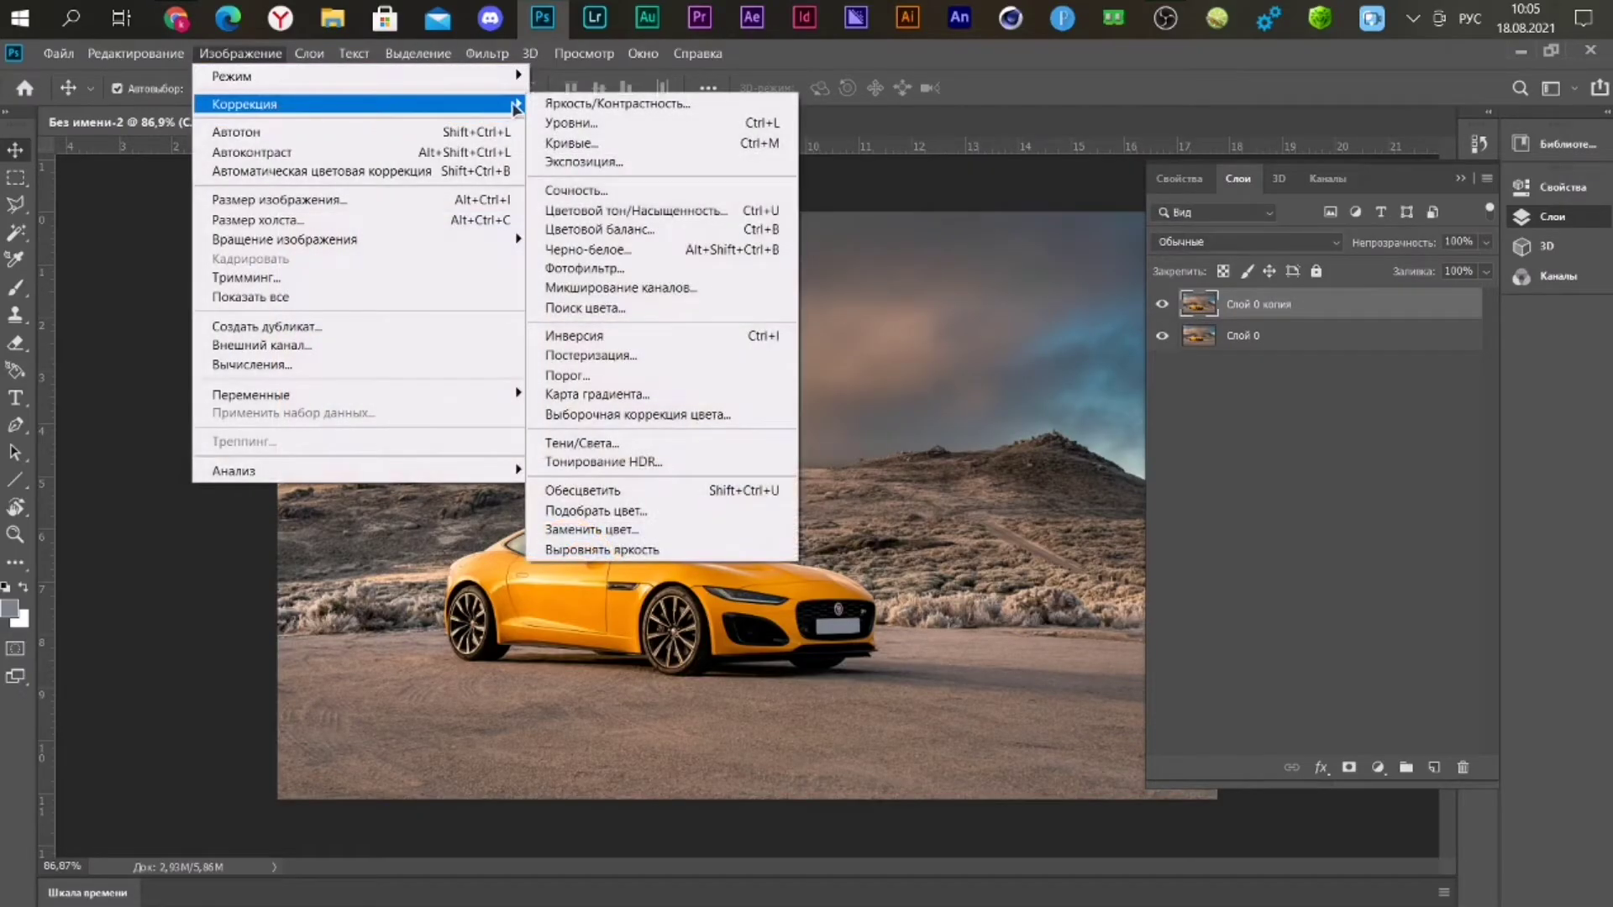
pyautogui.click(613, 211)
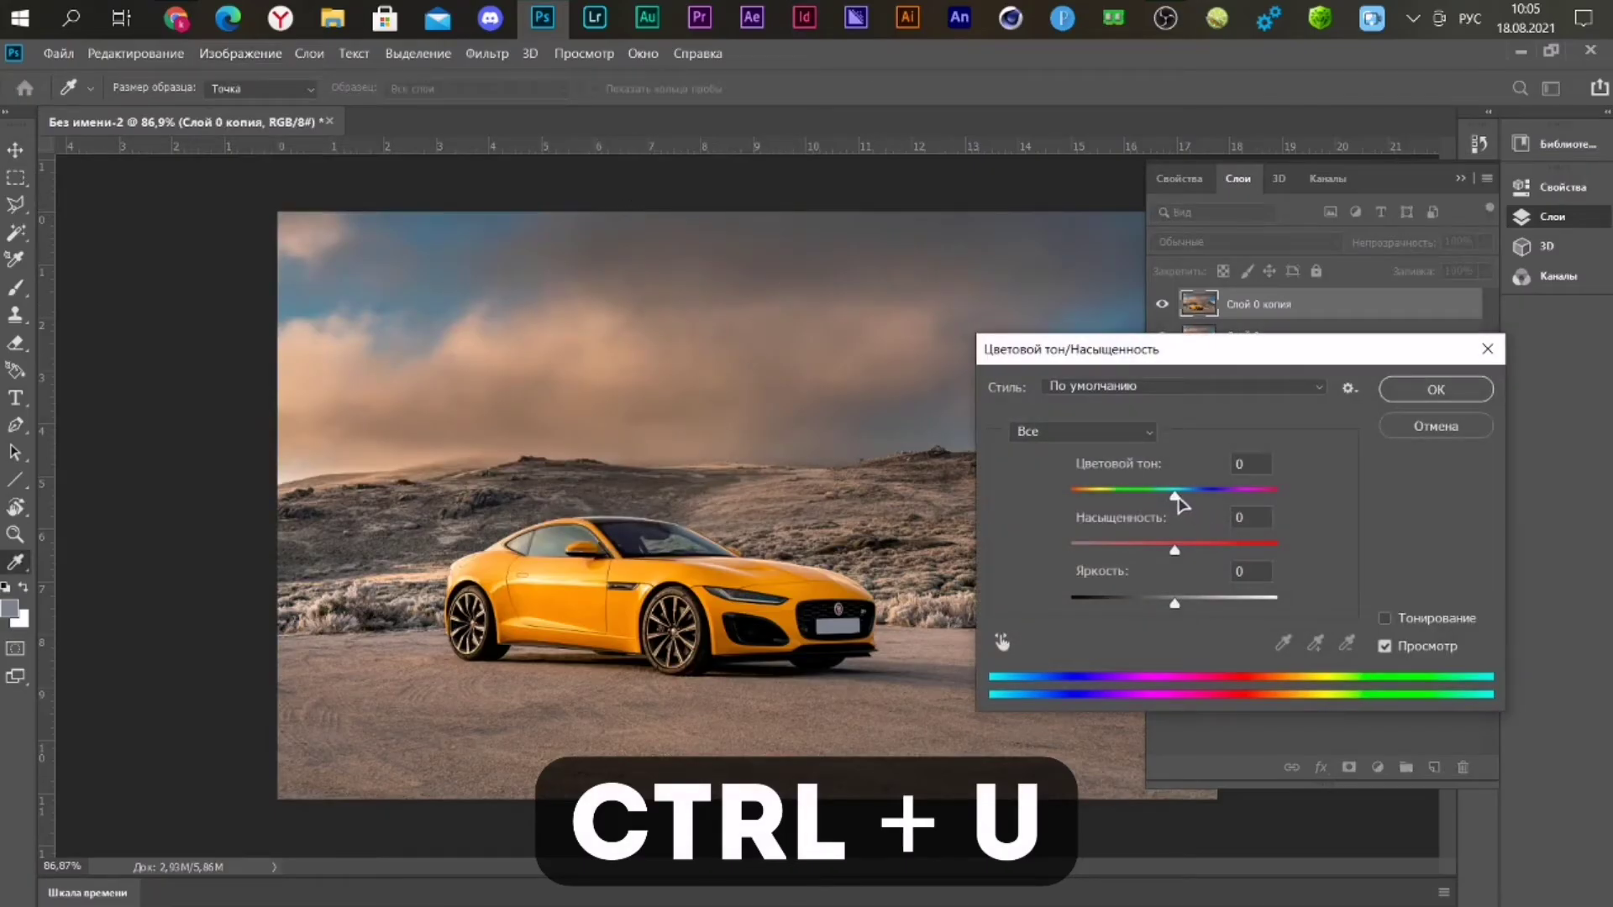
pyautogui.moveTo(1179, 503)
pyautogui.mouseDown()
pyautogui.moveTo(1124, 504)
pyautogui.moveTo(1206, 501)
pyautogui.mouseUp()
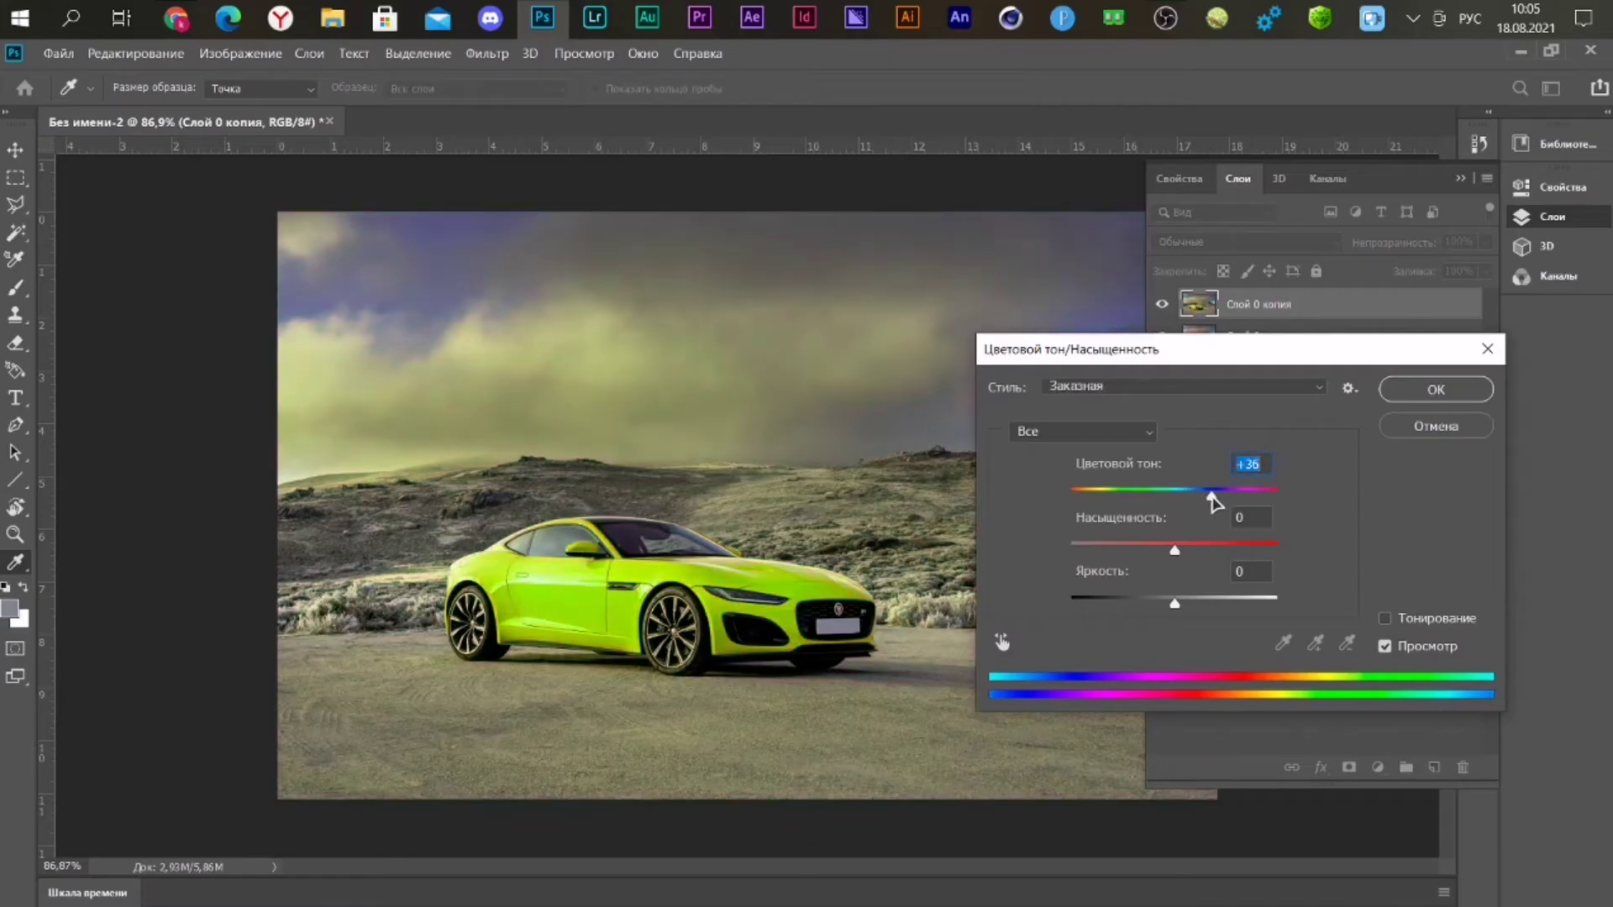
pyautogui.write('59')
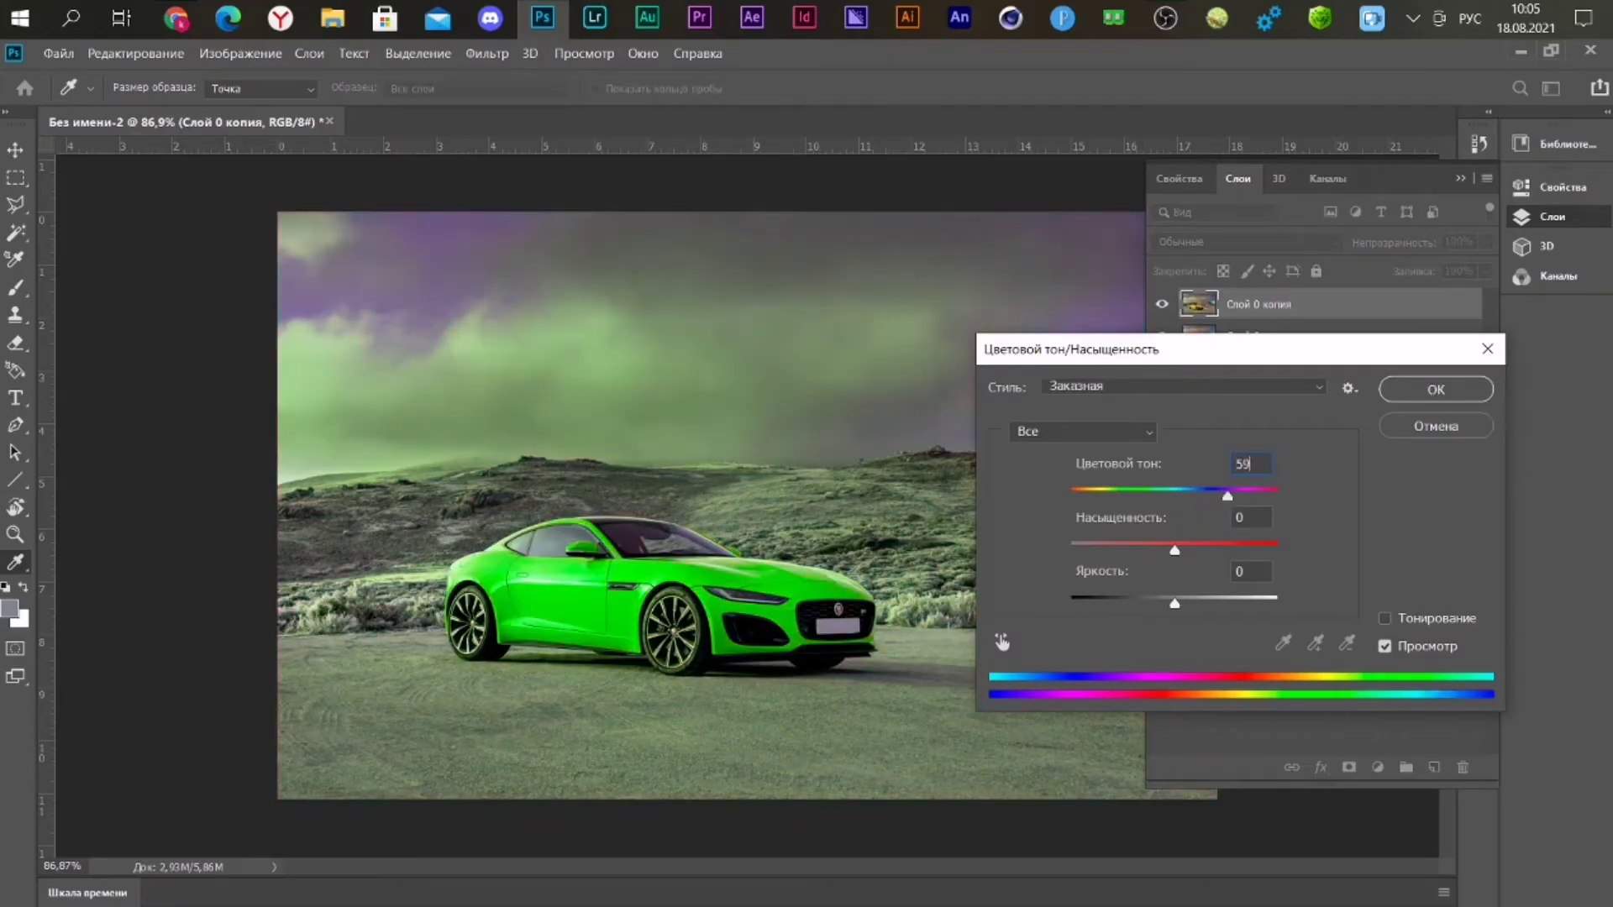
pyautogui.press('BackSpace')
pyautogui.write('0')
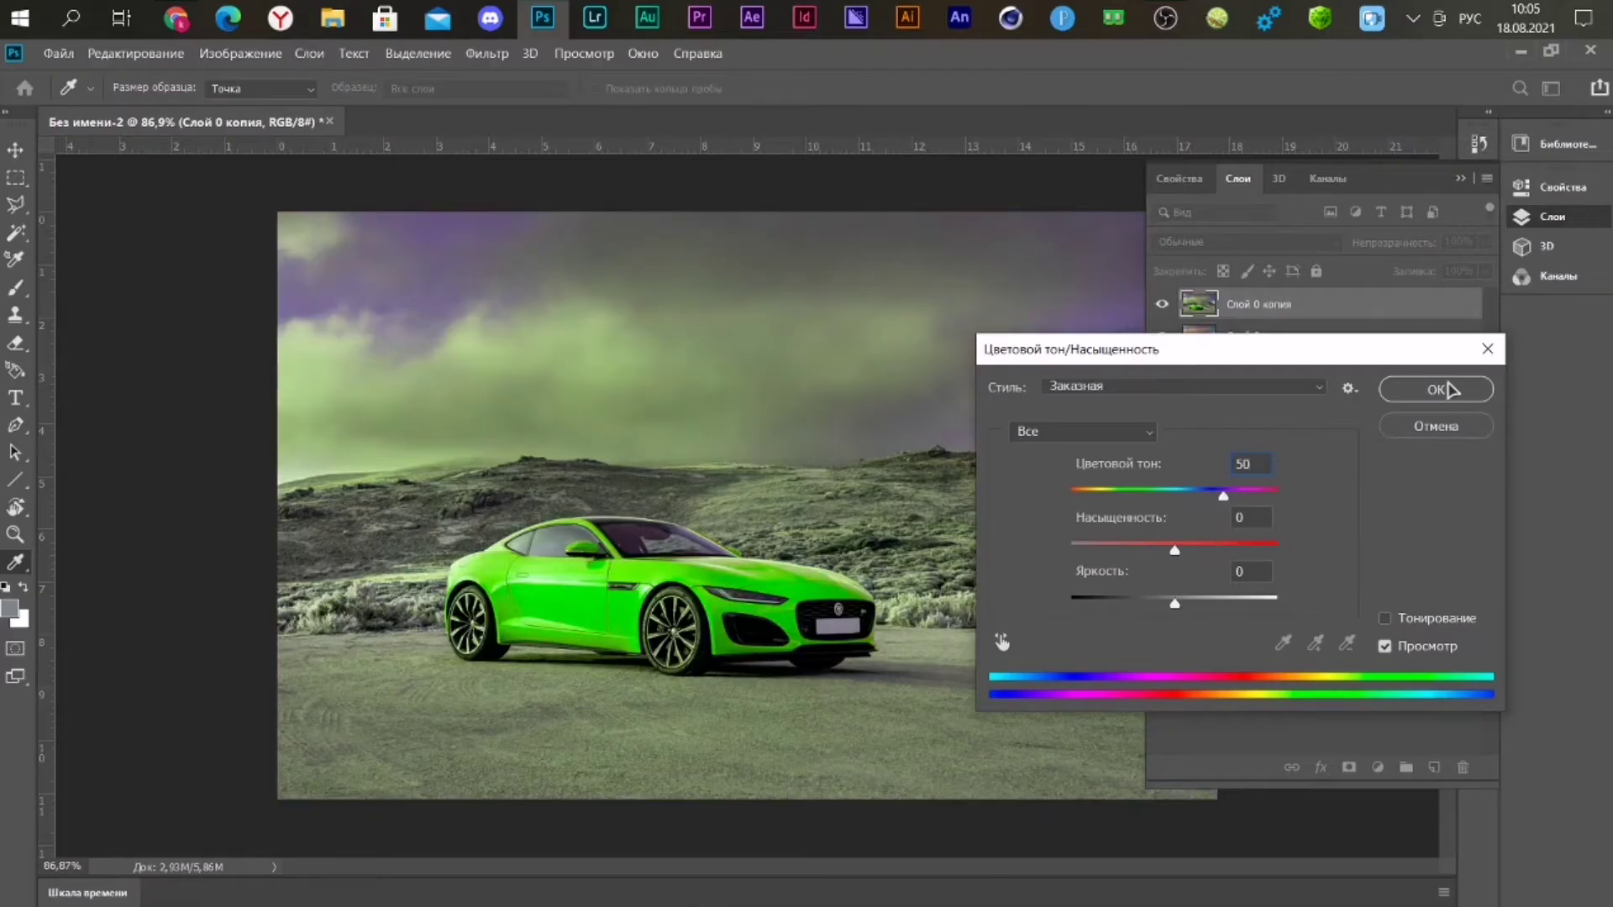
pyautogui.click(1450, 389)
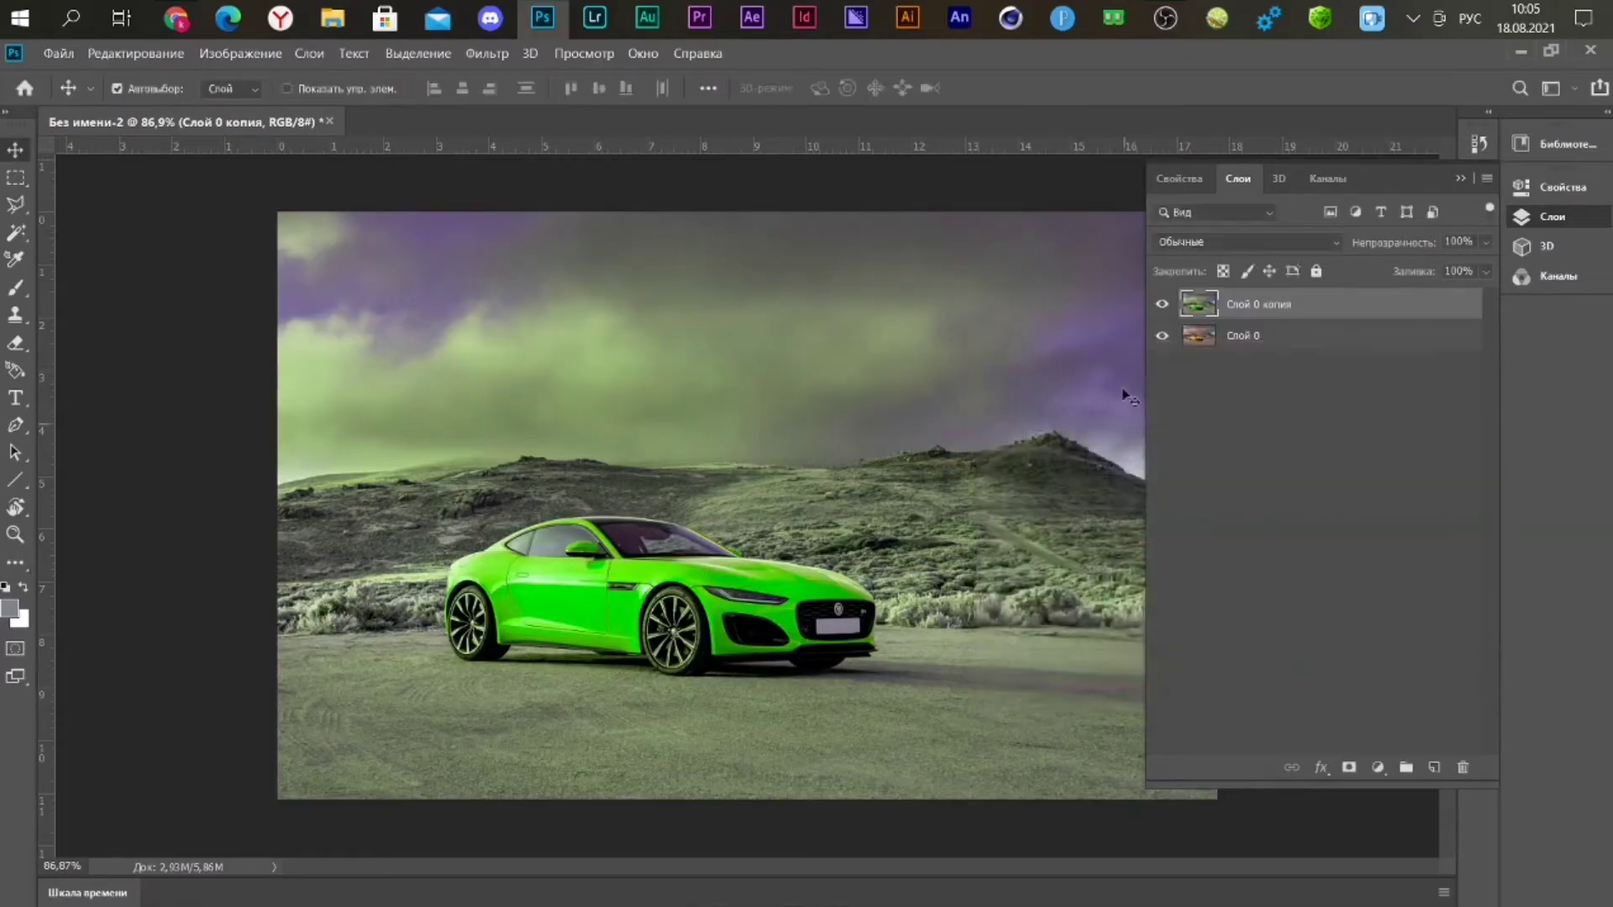
# Compare the recoloured copy with the original photo by hiding and showing the copy
pyautogui.click(1162, 304)
pyautogui.click(1161, 305)
pyautogui.click(1459, 179)
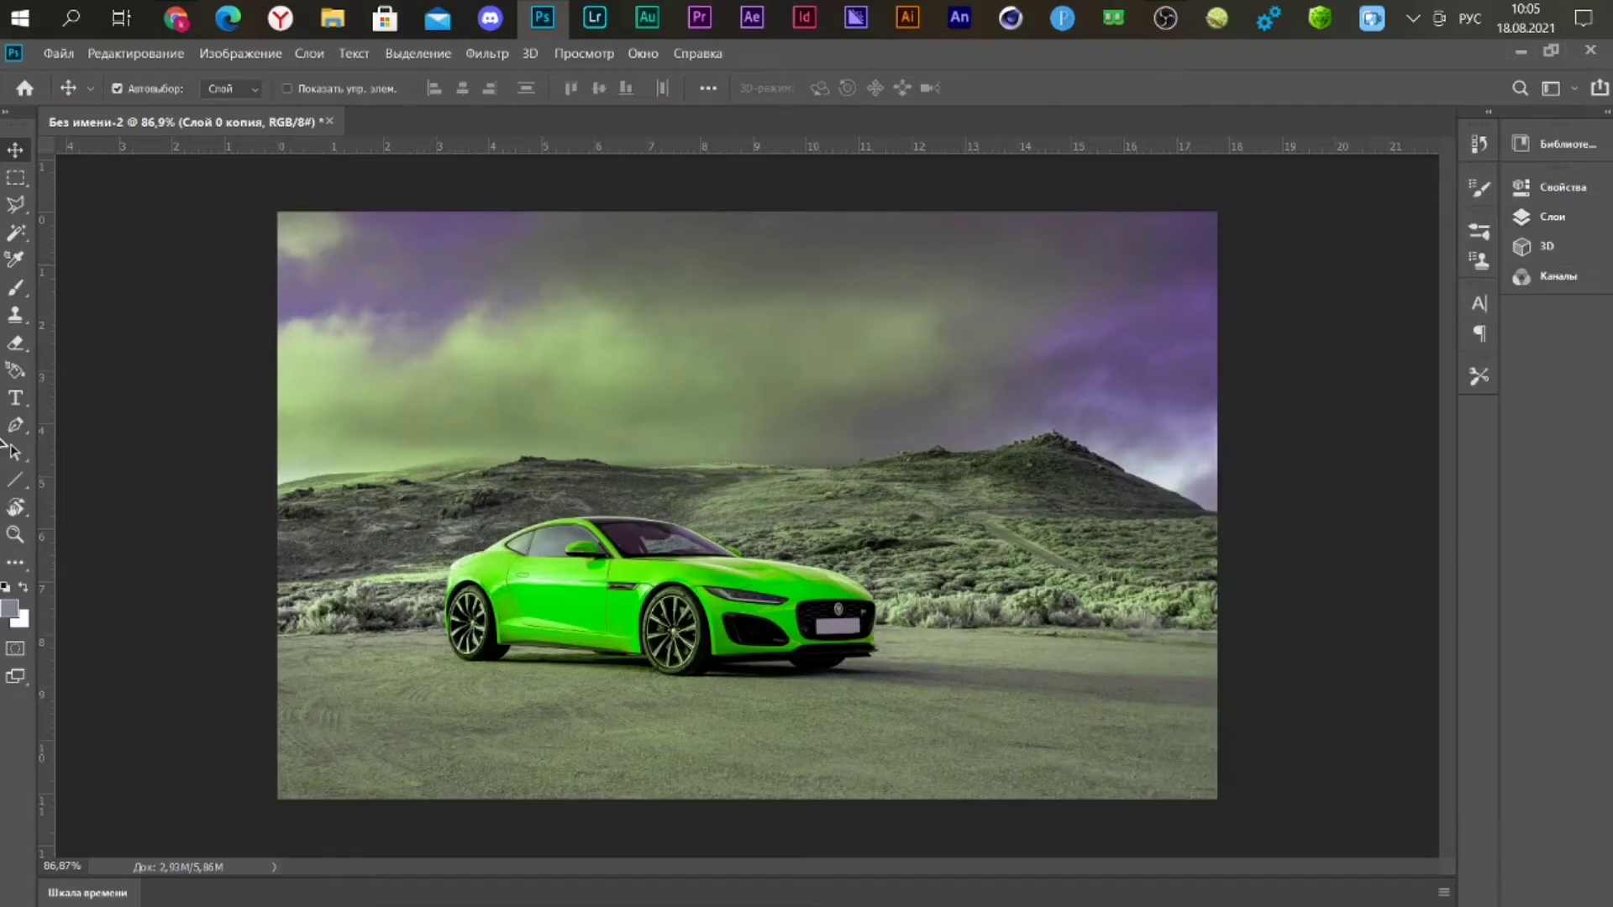
pyautogui.click(1551, 217)
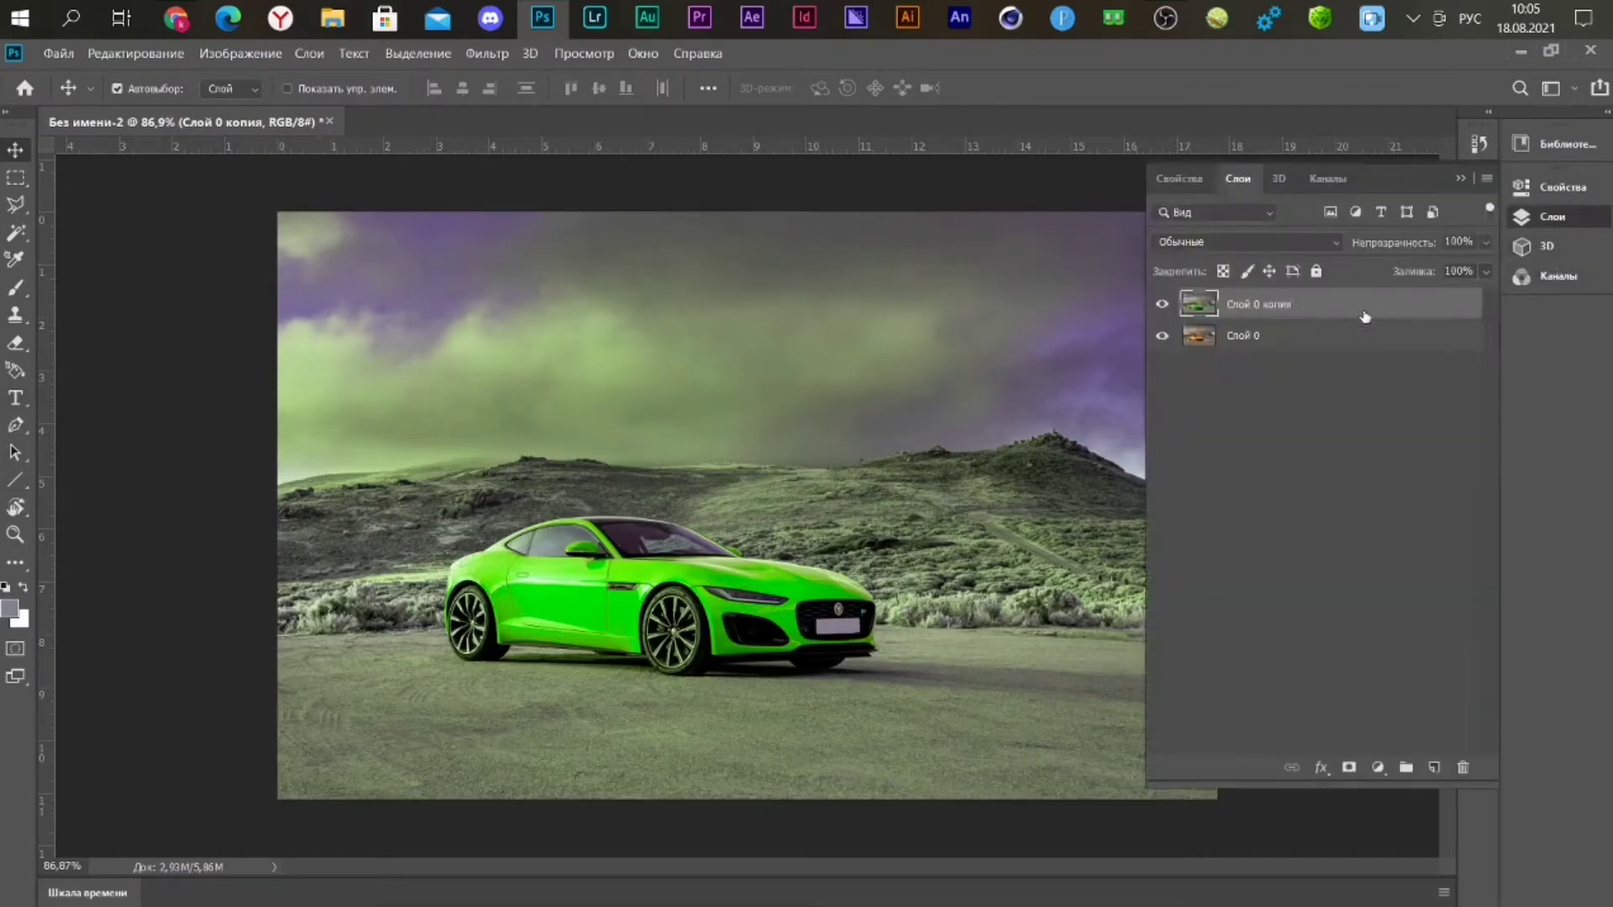
# Try to erase the green tint around the car from the copy with a soft 300 px Eraser, and undo the strokes
pyautogui.click(15, 343)
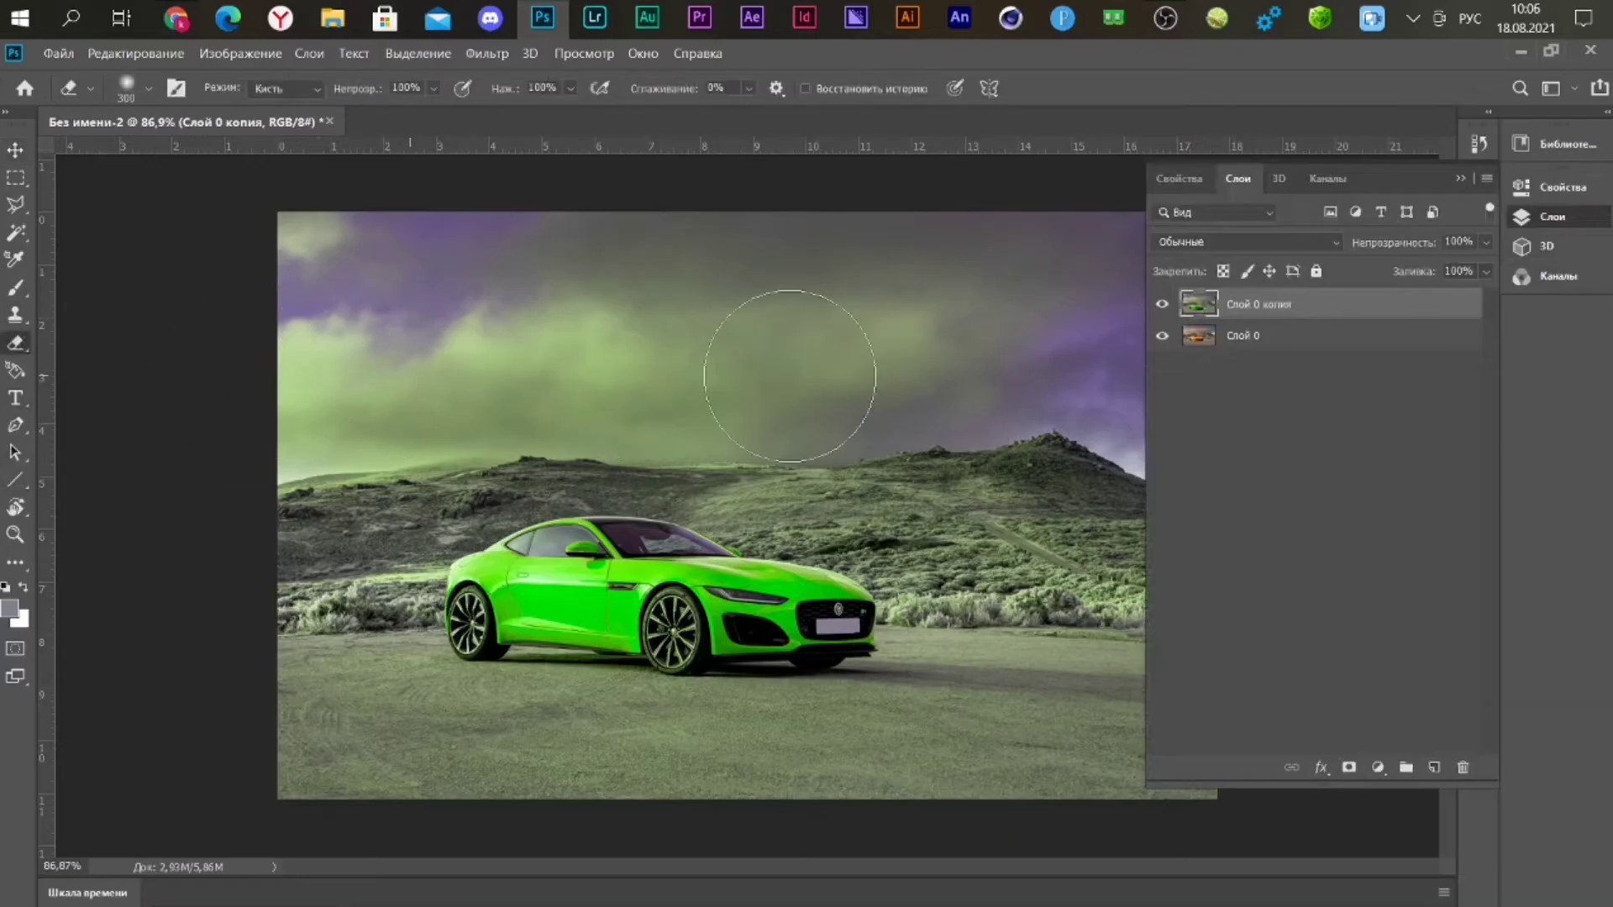
pyautogui.click(1461, 180)
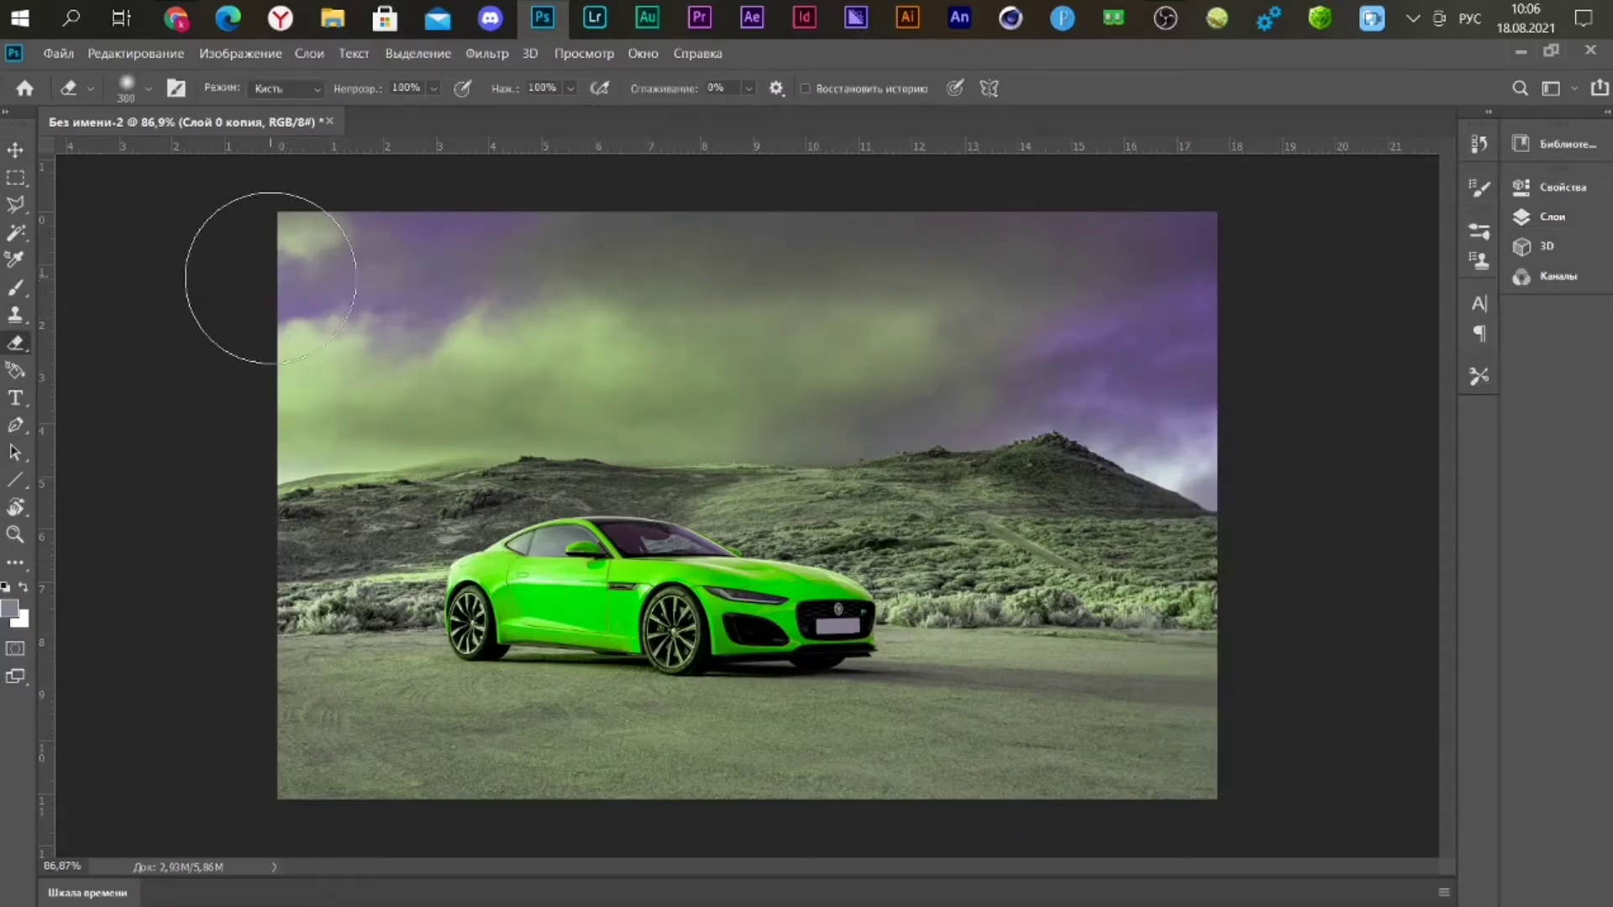
pyautogui.rightClick(668, 311)
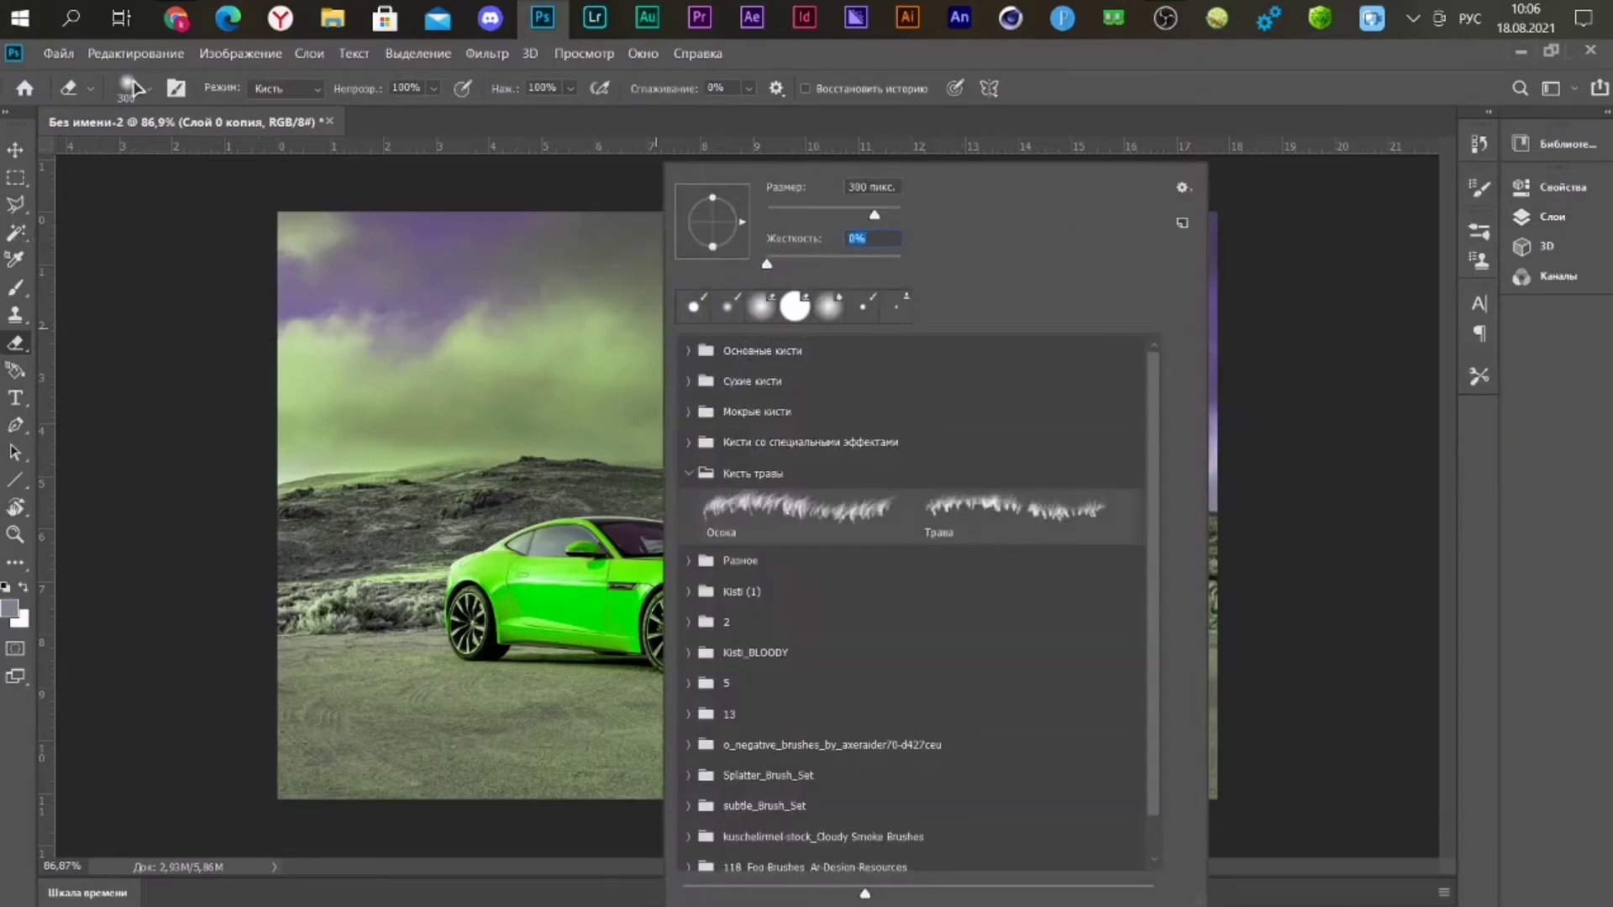
pyautogui.click(136, 89)
pyautogui.click(150, 91)
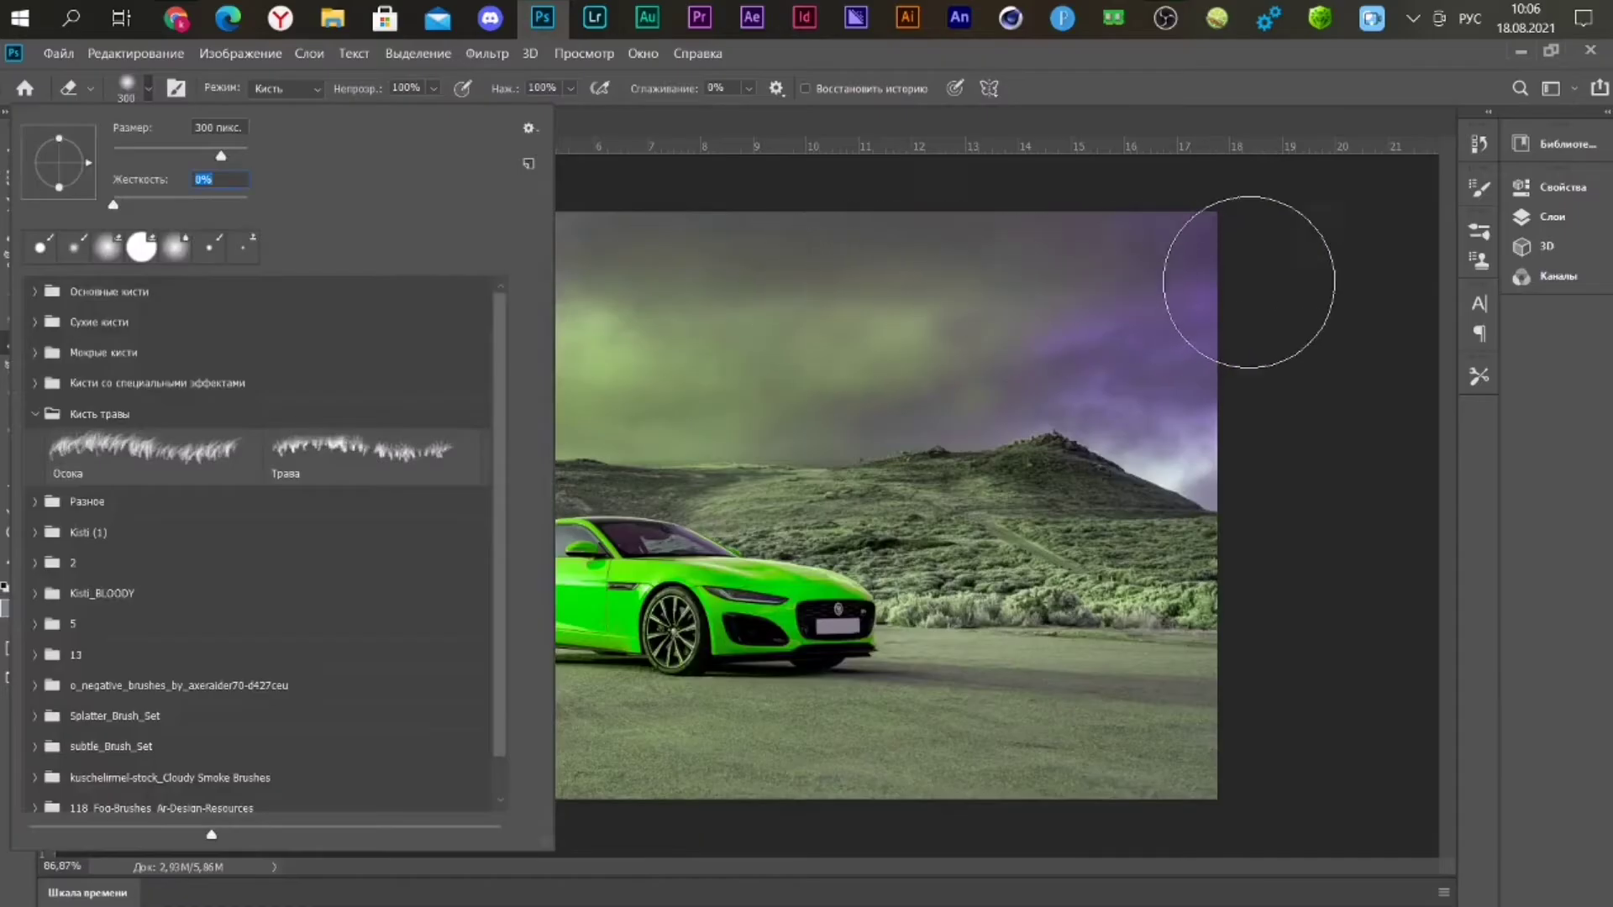
pyautogui.moveTo(1172, 277)
pyautogui.mouseDown()
pyautogui.moveTo(277, 269)
pyautogui.moveTo(491, 372)
pyautogui.mouseUp()
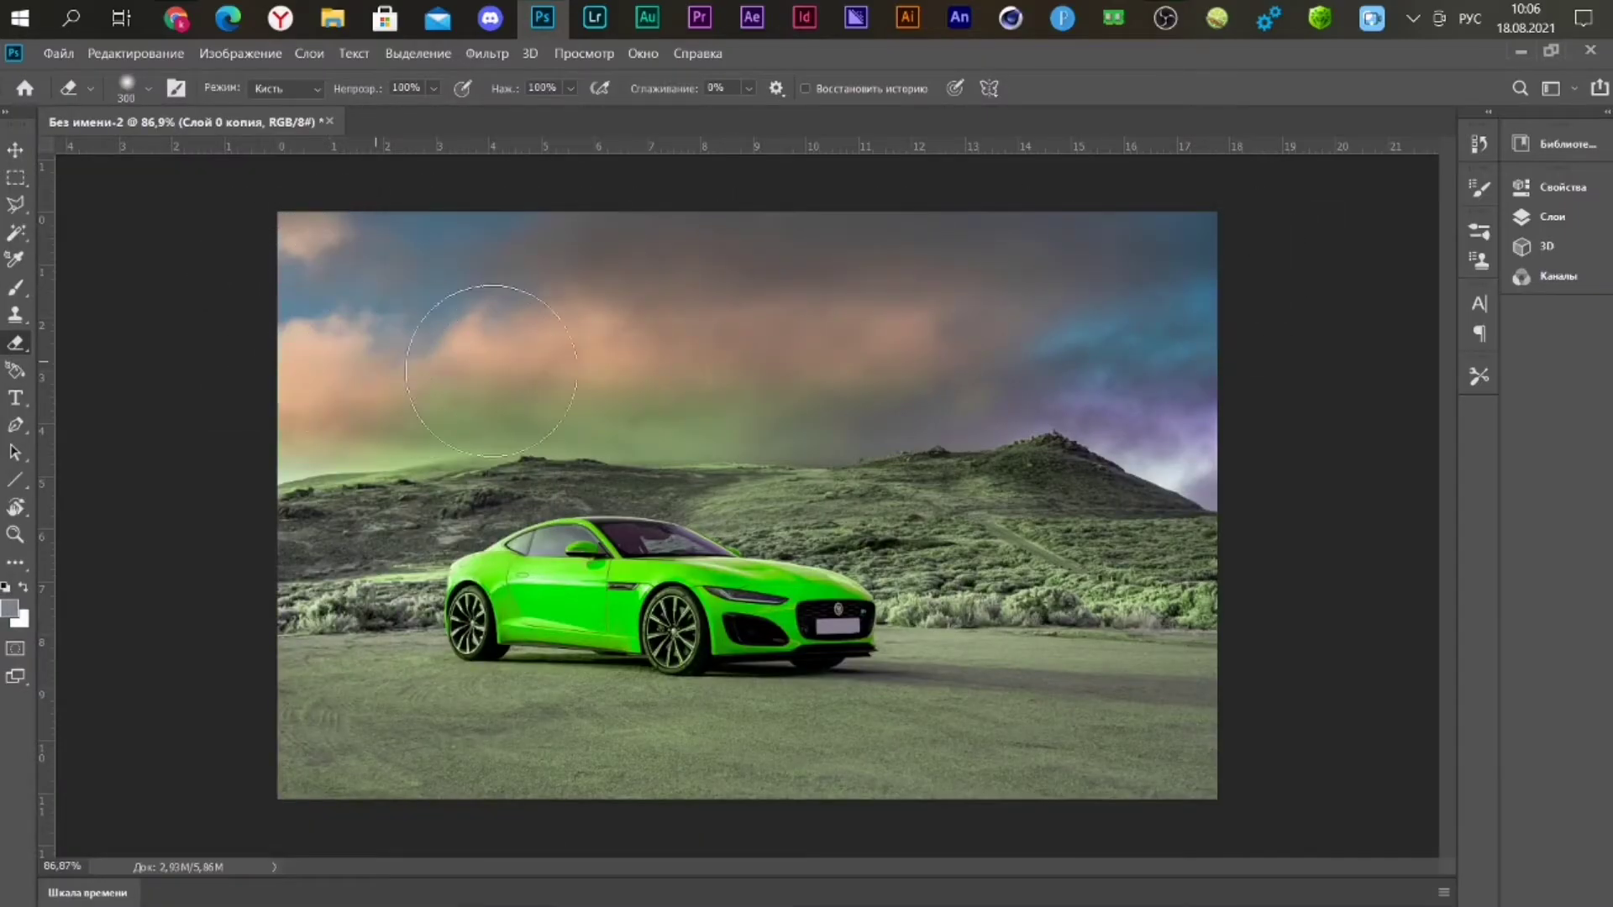
pyautogui.moveTo(663, 372)
pyautogui.mouseDown()
pyautogui.moveTo(981, 413)
pyautogui.moveTo(1166, 468)
pyautogui.moveTo(1195, 604)
pyautogui.moveTo(1121, 816)
pyautogui.moveTo(1090, 557)
pyautogui.moveTo(1001, 525)
pyautogui.moveTo(1030, 567)
pyautogui.moveTo(997, 734)
pyautogui.moveTo(707, 786)
pyautogui.moveTo(424, 774)
pyautogui.moveTo(364, 744)
pyautogui.moveTo(319, 691)
pyautogui.moveTo(294, 579)
pyautogui.moveTo(329, 488)
pyautogui.moveTo(417, 440)
pyautogui.mouseUp()
pyautogui.moveTo(523, 417)
pyautogui.mouseDown()
pyautogui.moveTo(720, 405)
pyautogui.moveTo(757, 443)
pyautogui.moveTo(808, 434)
pyautogui.moveTo(887, 479)
pyautogui.moveTo(944, 461)
pyautogui.moveTo(1036, 392)
pyautogui.moveTo(1217, 540)
pyautogui.moveTo(984, 603)
pyautogui.mouseUp()
pyautogui.scroll(3, 972, 599)
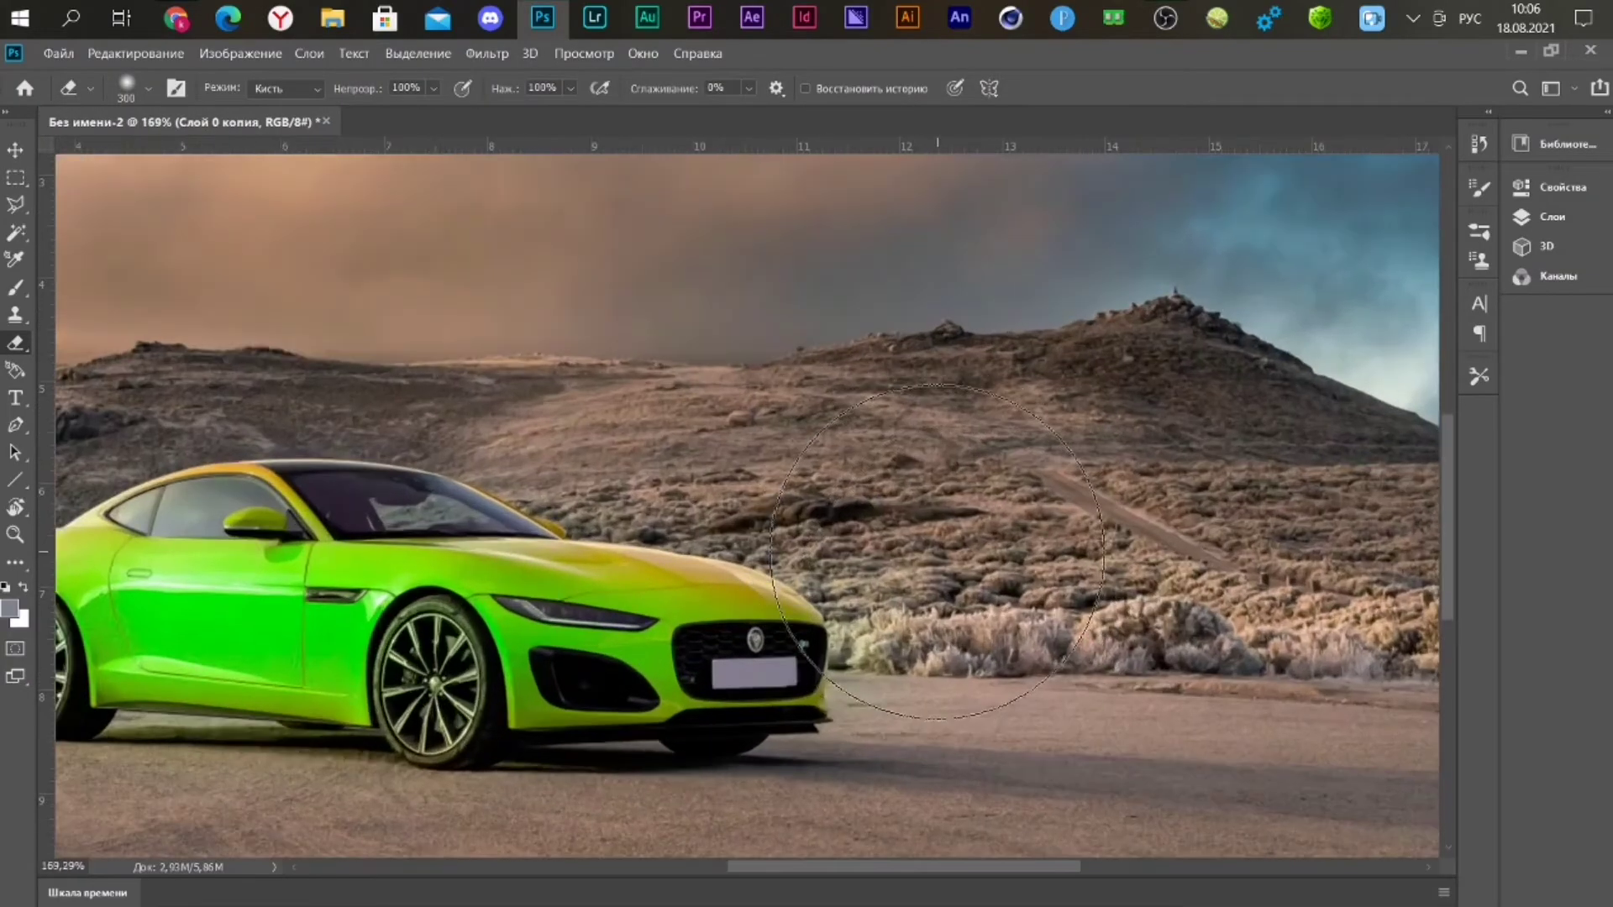
pyautogui.scroll(-1, 1040, 588)
pyautogui.scroll(-1, 731, 586)
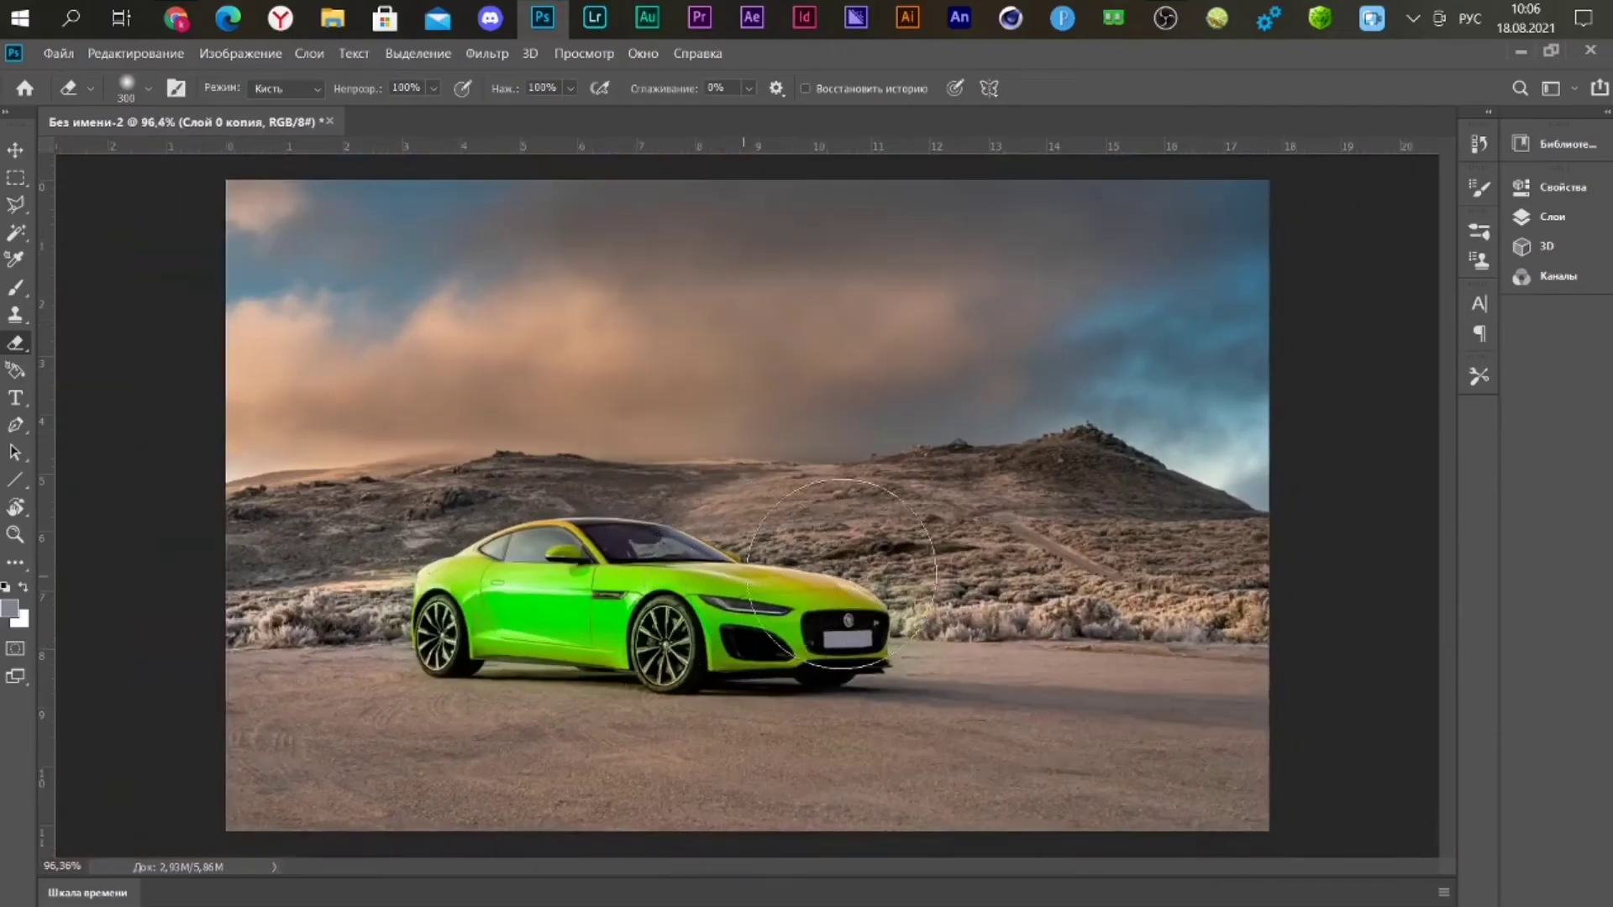
pyautogui.scroll(1, 839, 621)
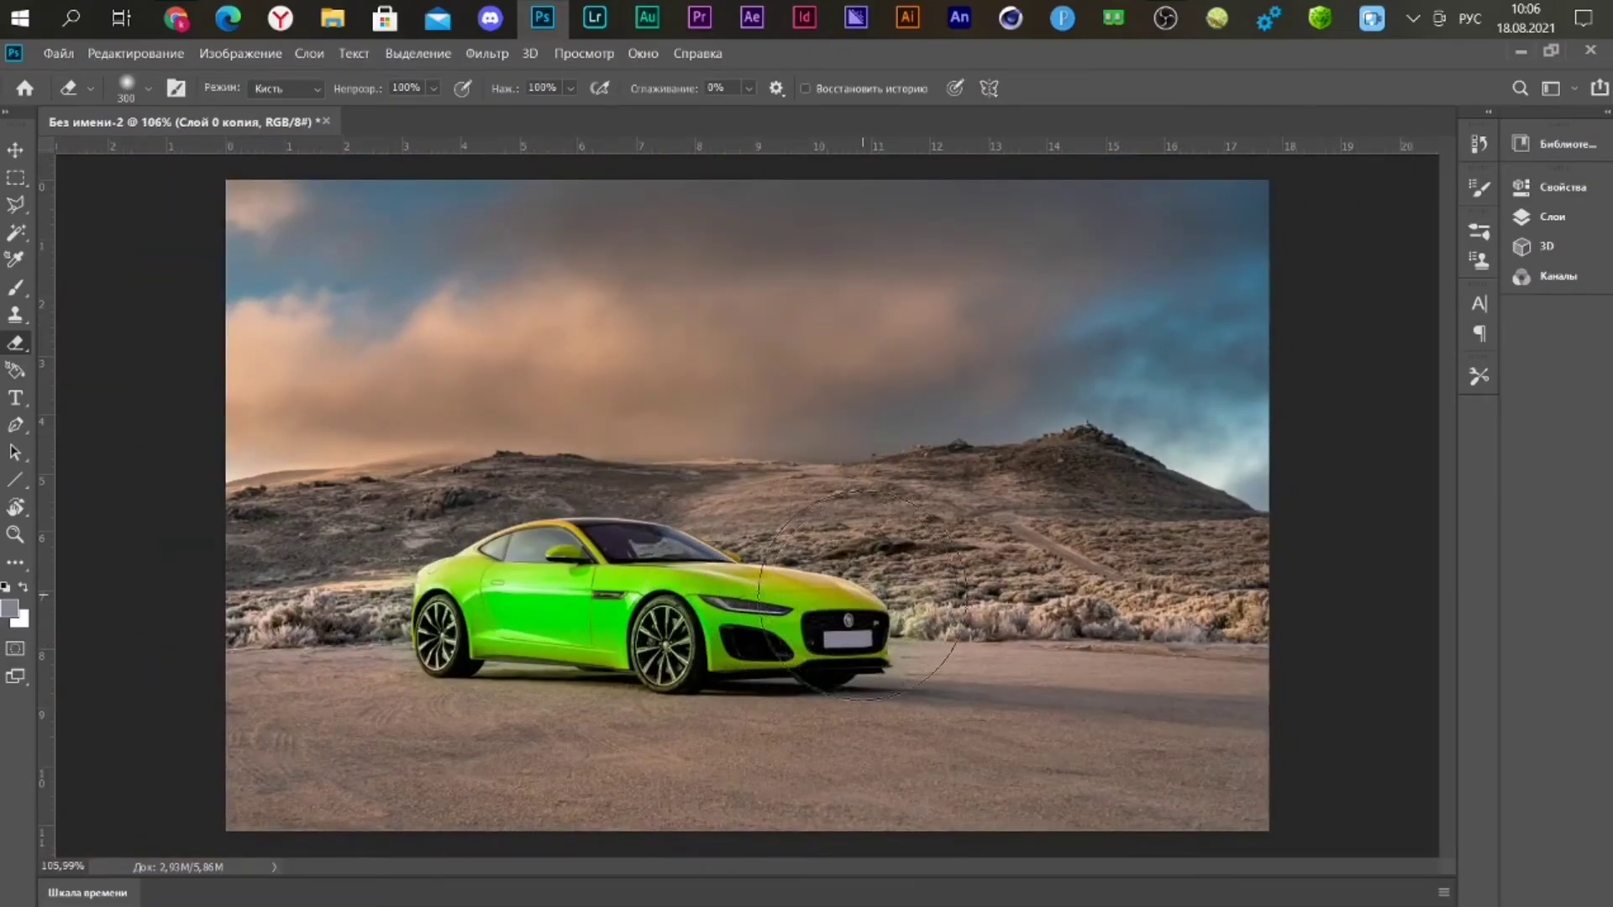
pyautogui.scroll(-2, 1331, 399)
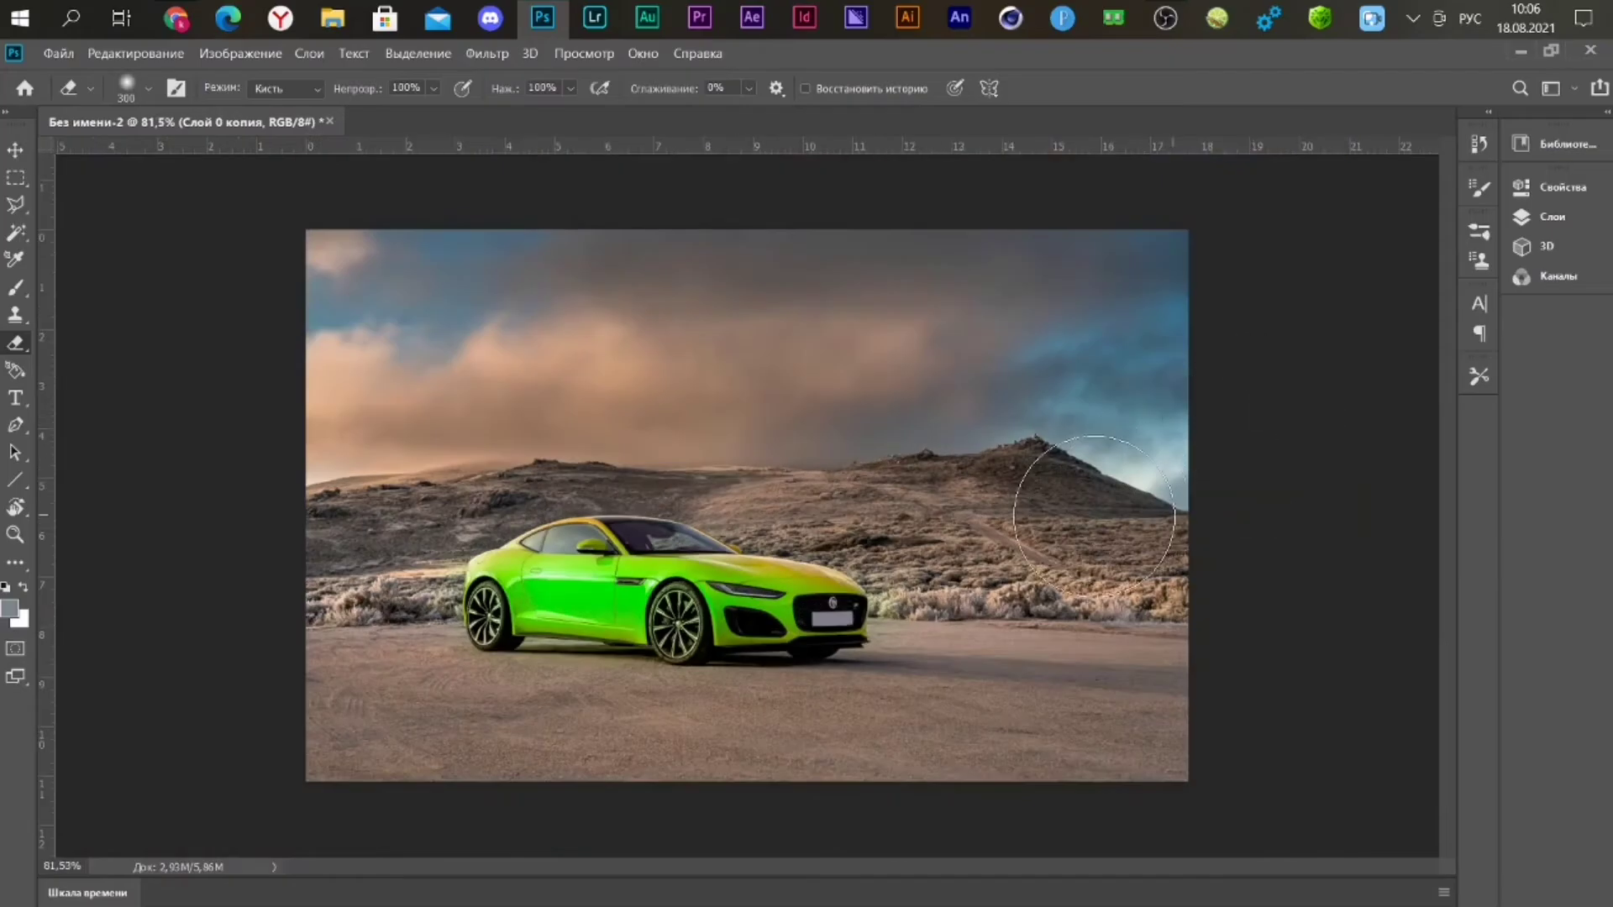
pyautogui.hotkey('ctrl', 'z')
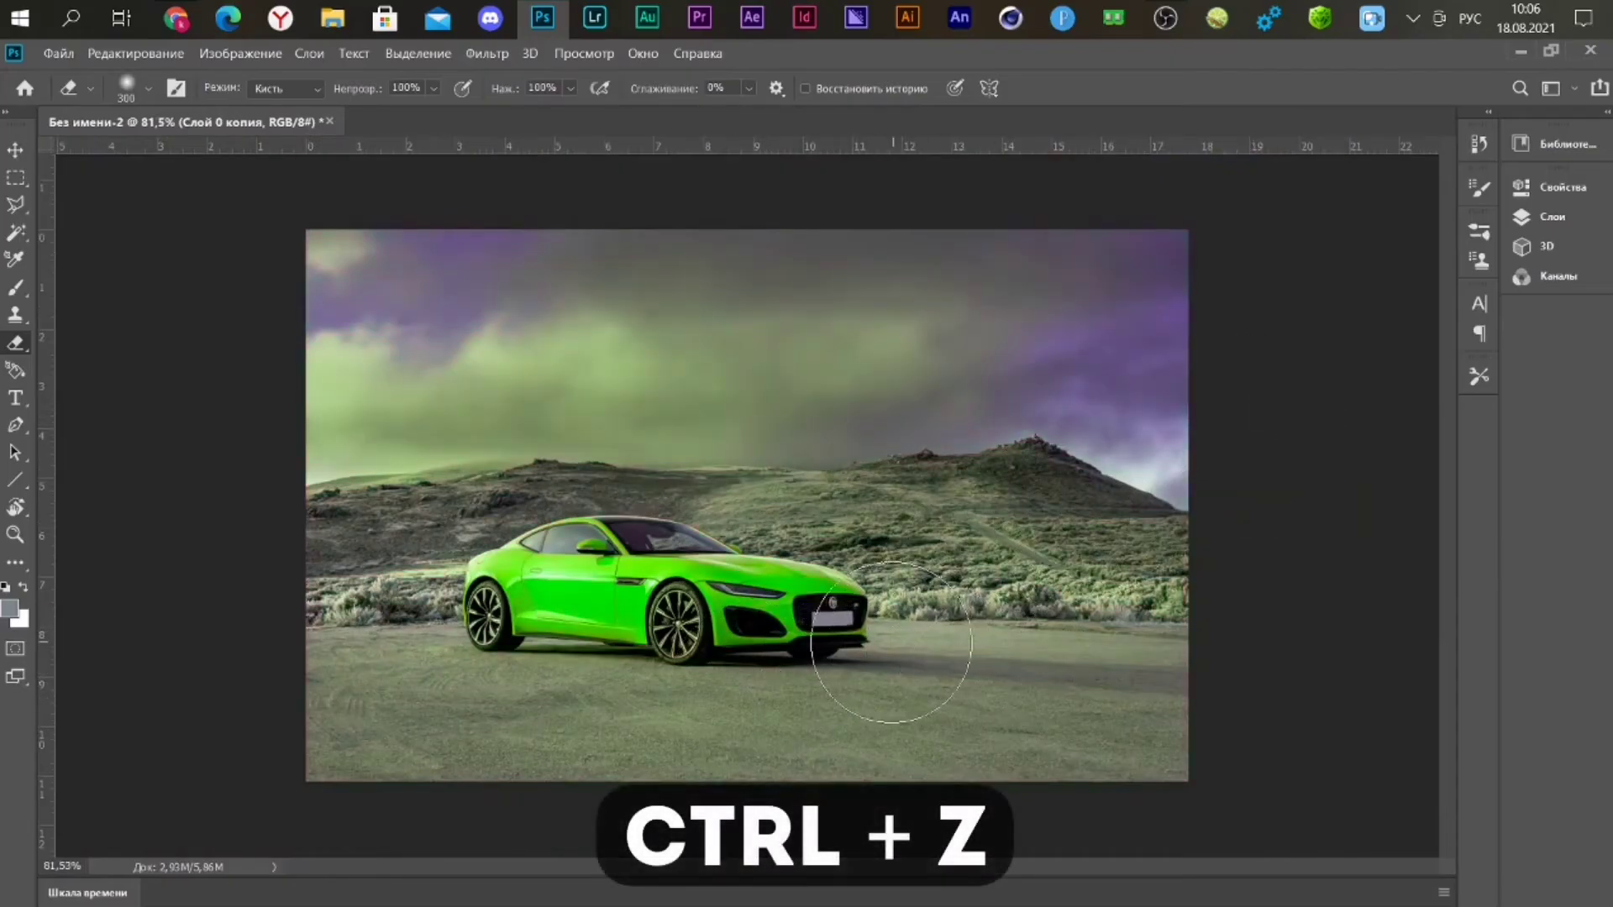
# Add a layer mask to the recoloured copy of the photo
pyautogui.click(1536, 220)
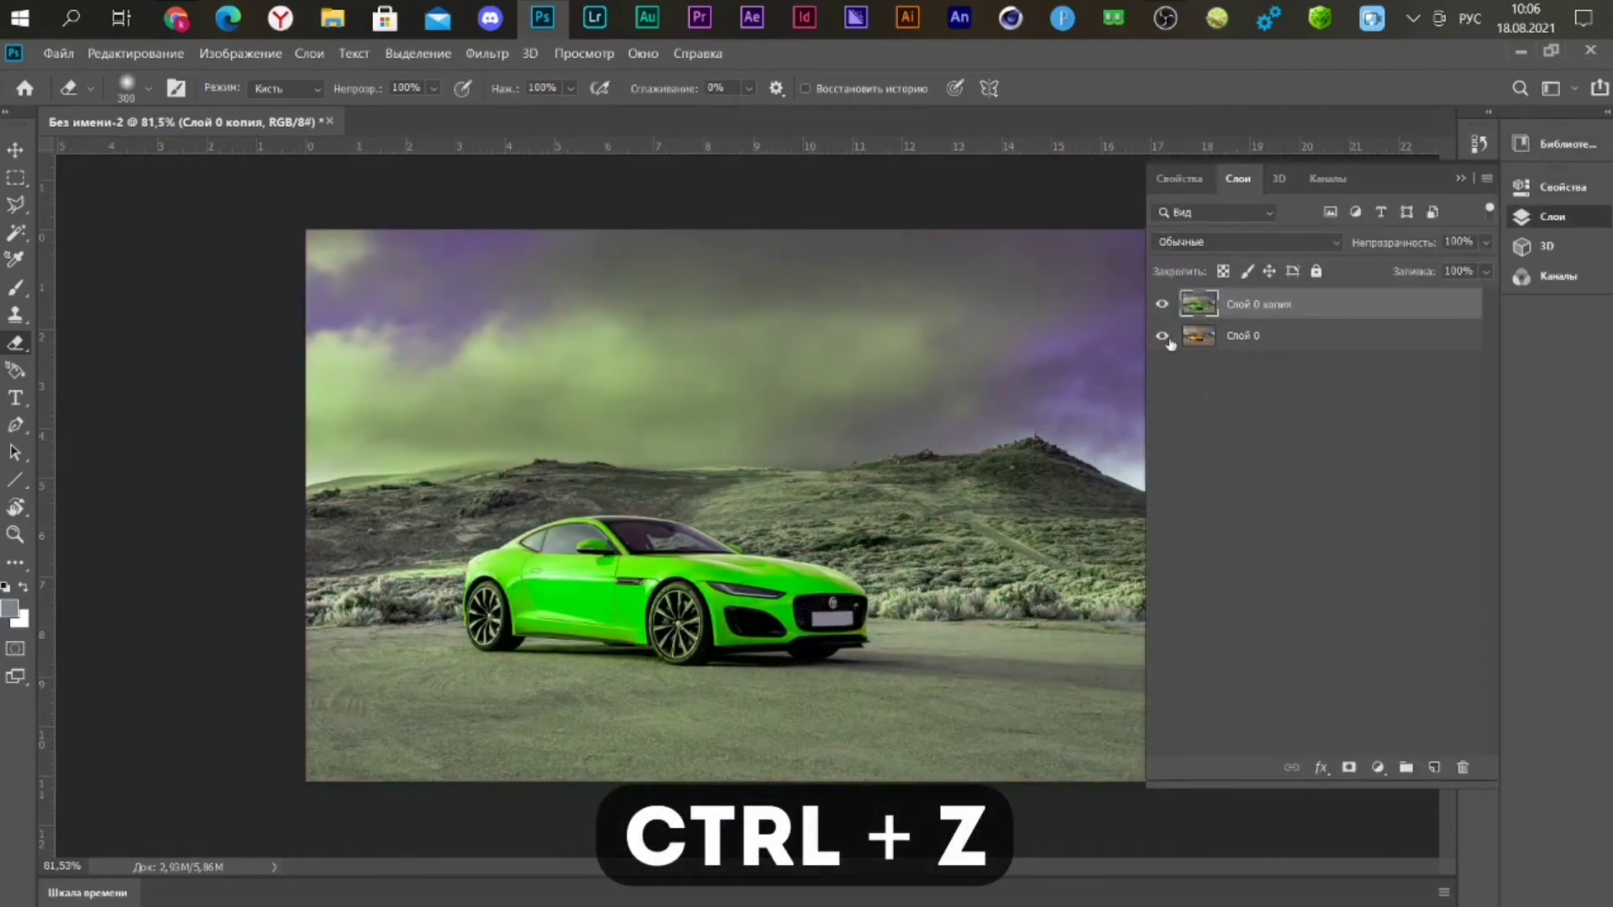
pyautogui.click(1349, 769)
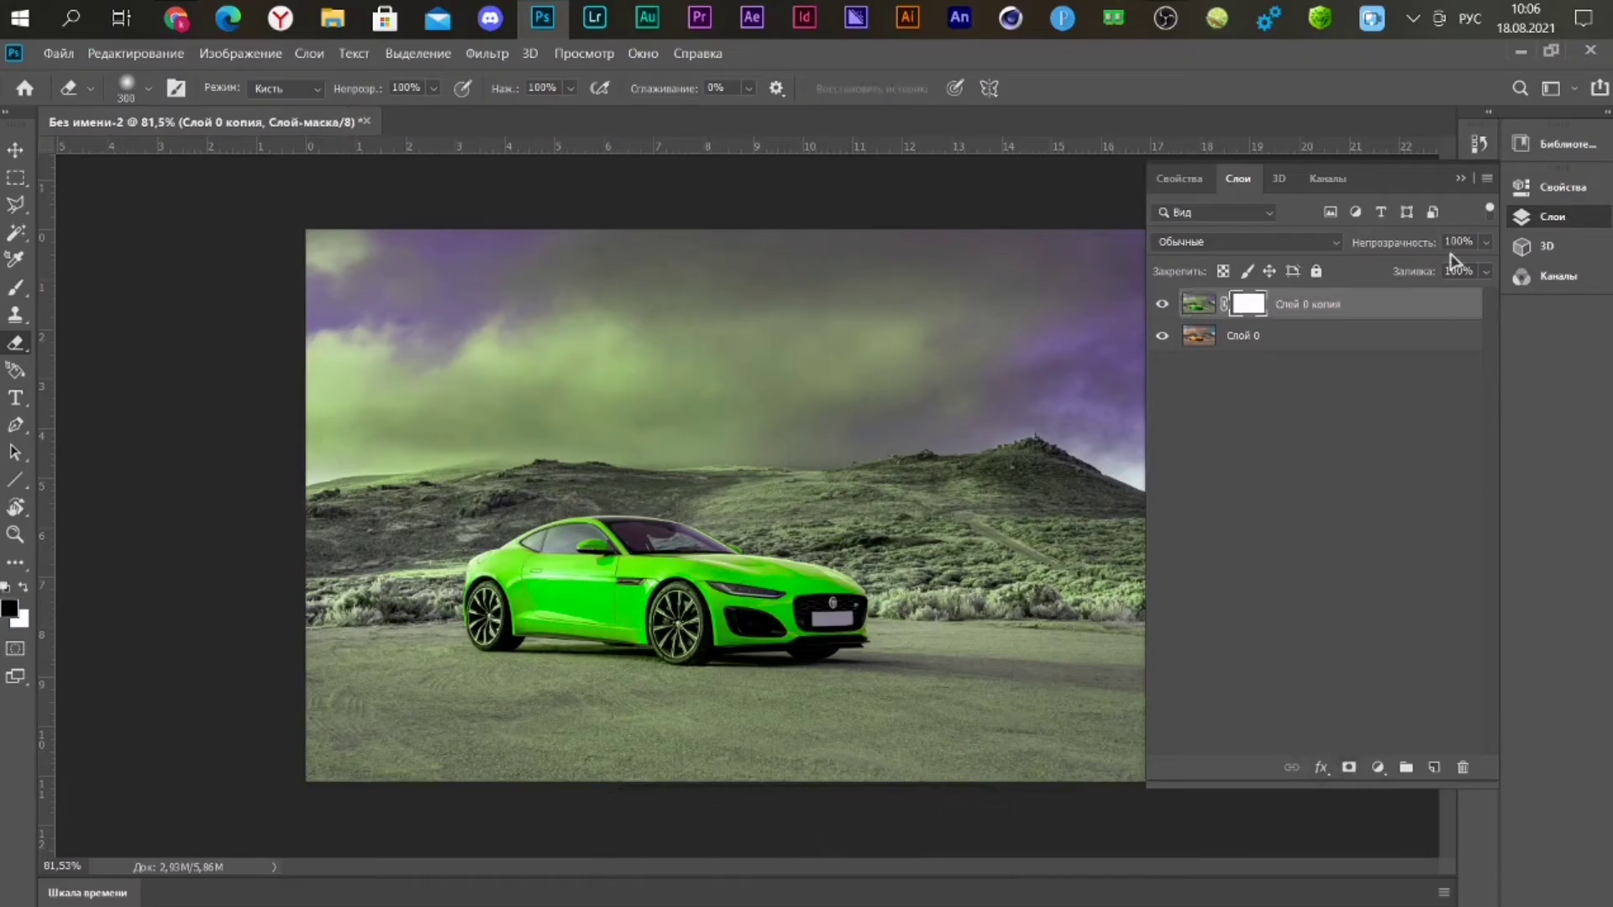
pyautogui.click(1460, 179)
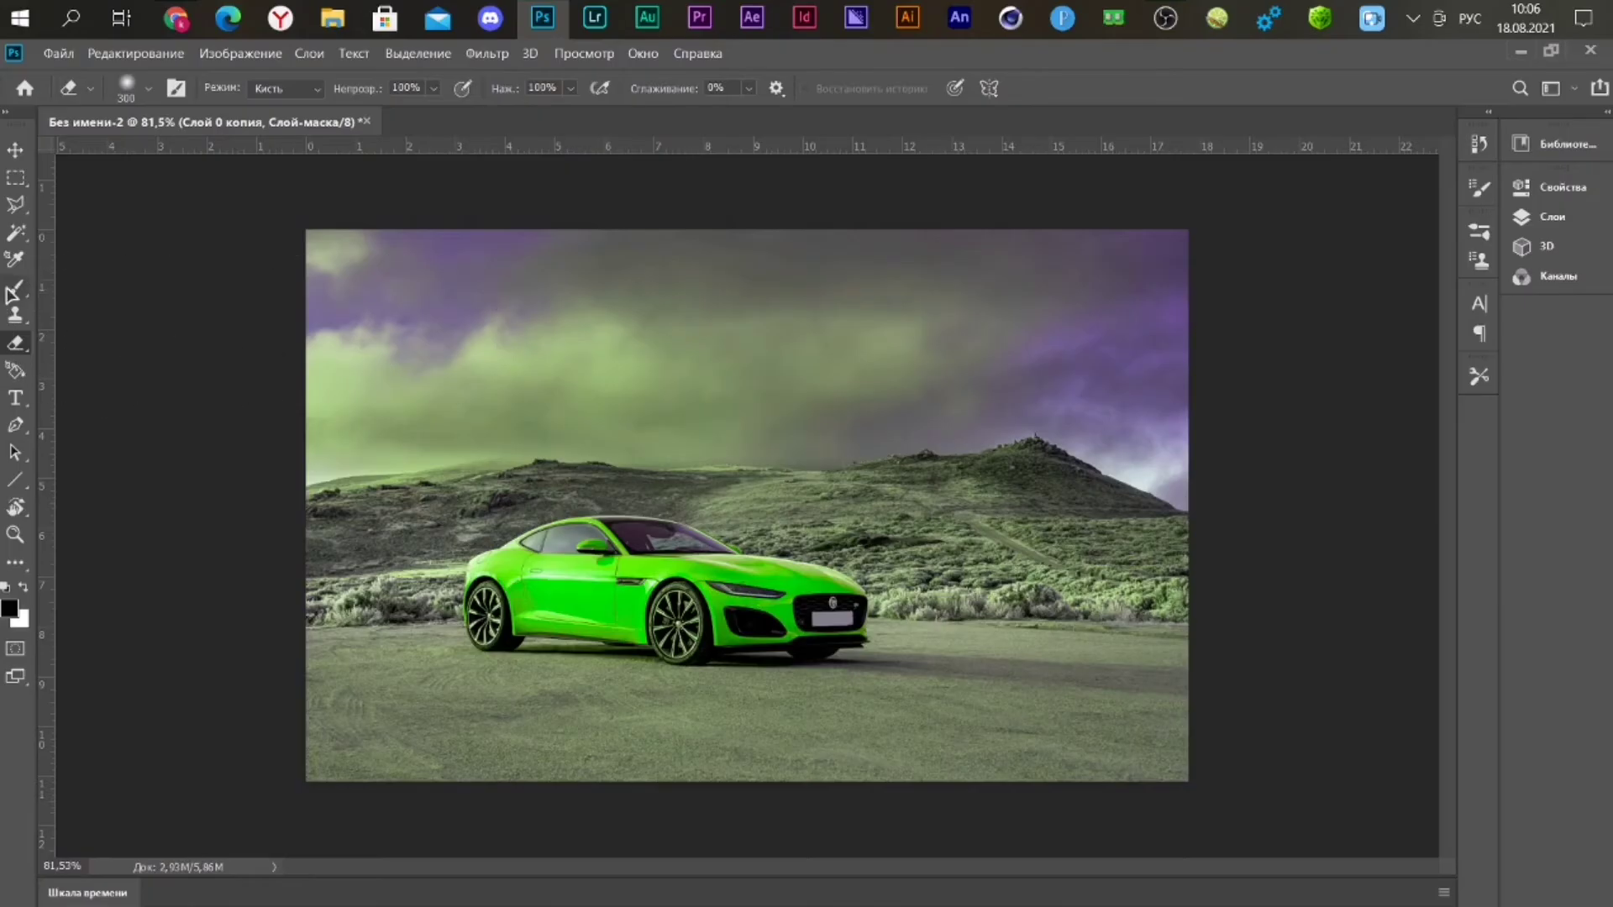
# Paint black on the copy's mask over the sky, hills and ground around the car, using a 448 px brush with 0% hardness
pyautogui.click(9, 606)
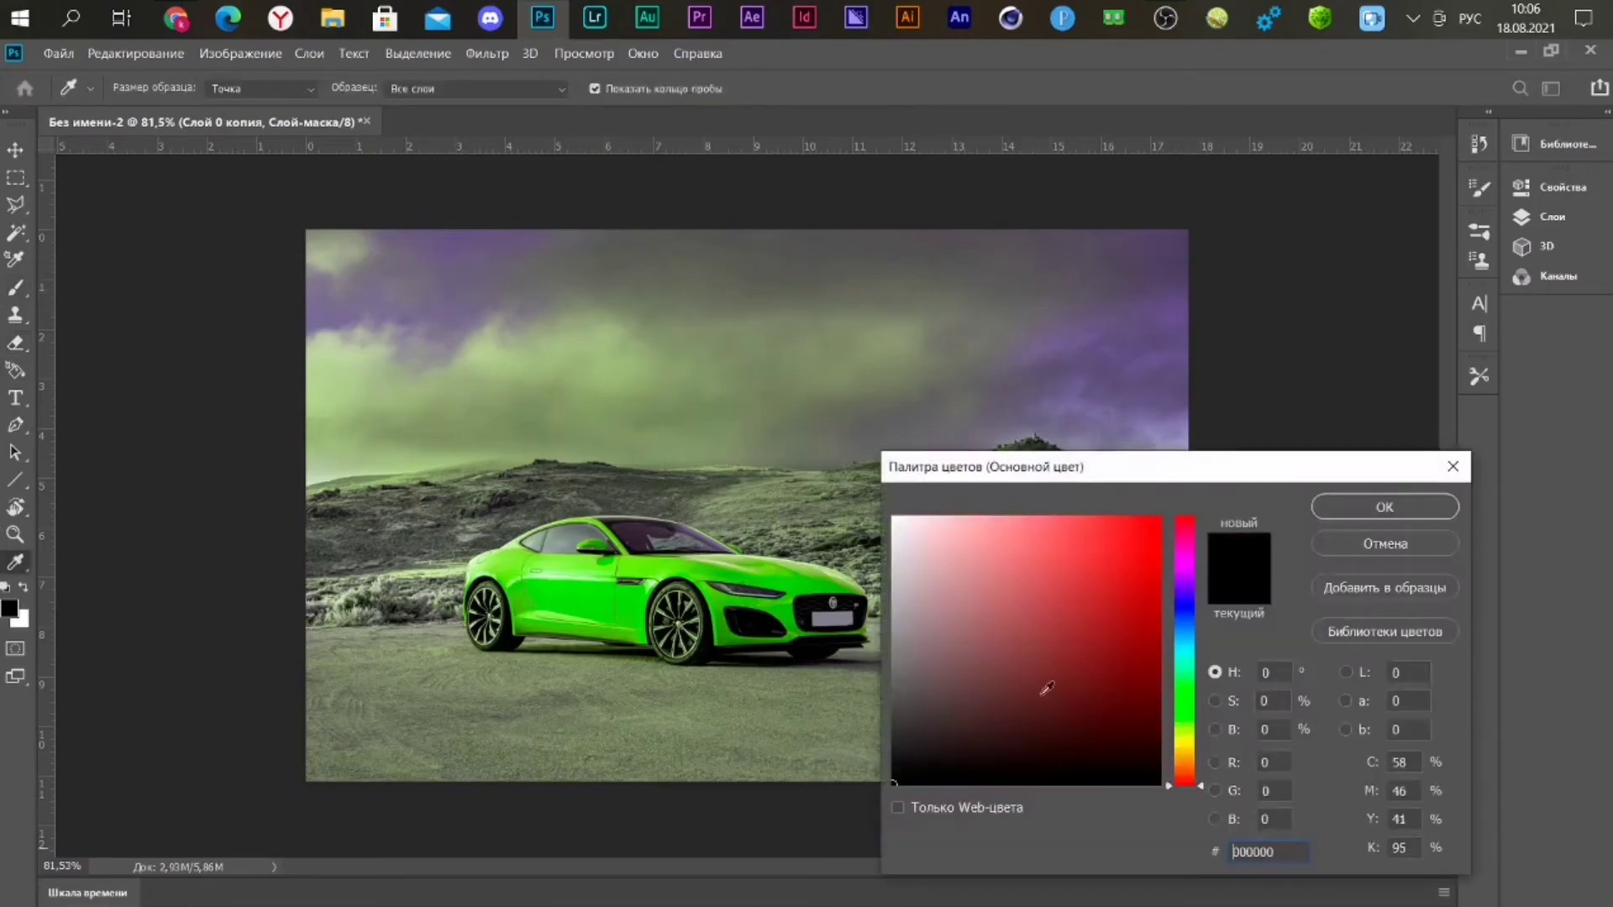
pyautogui.click(1452, 506)
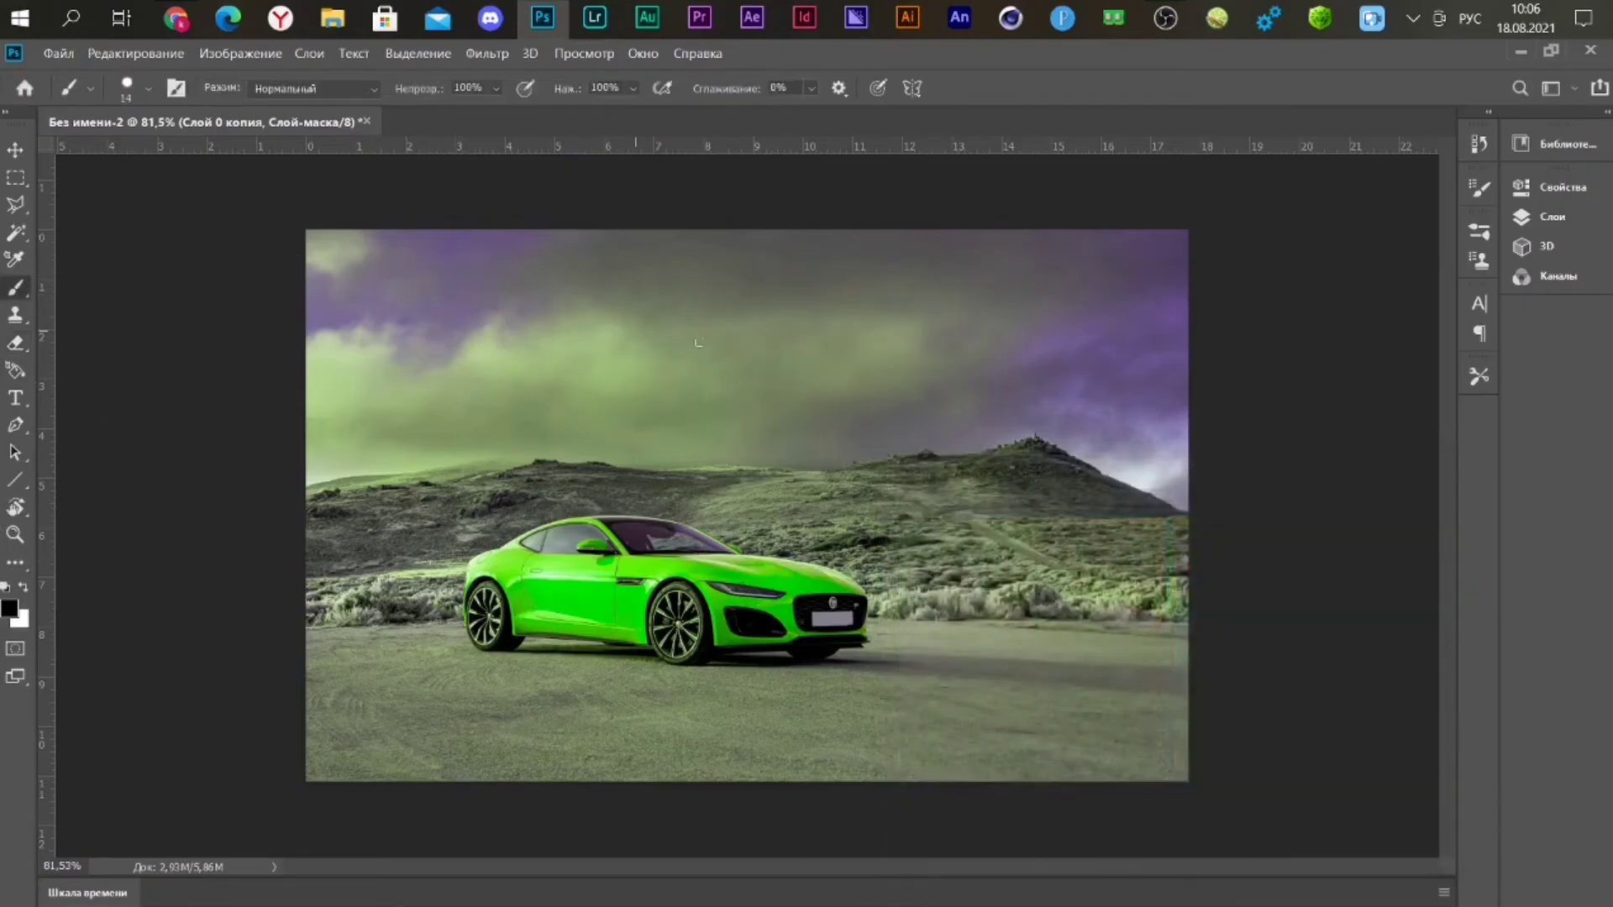
pyautogui.rightClick(698, 343)
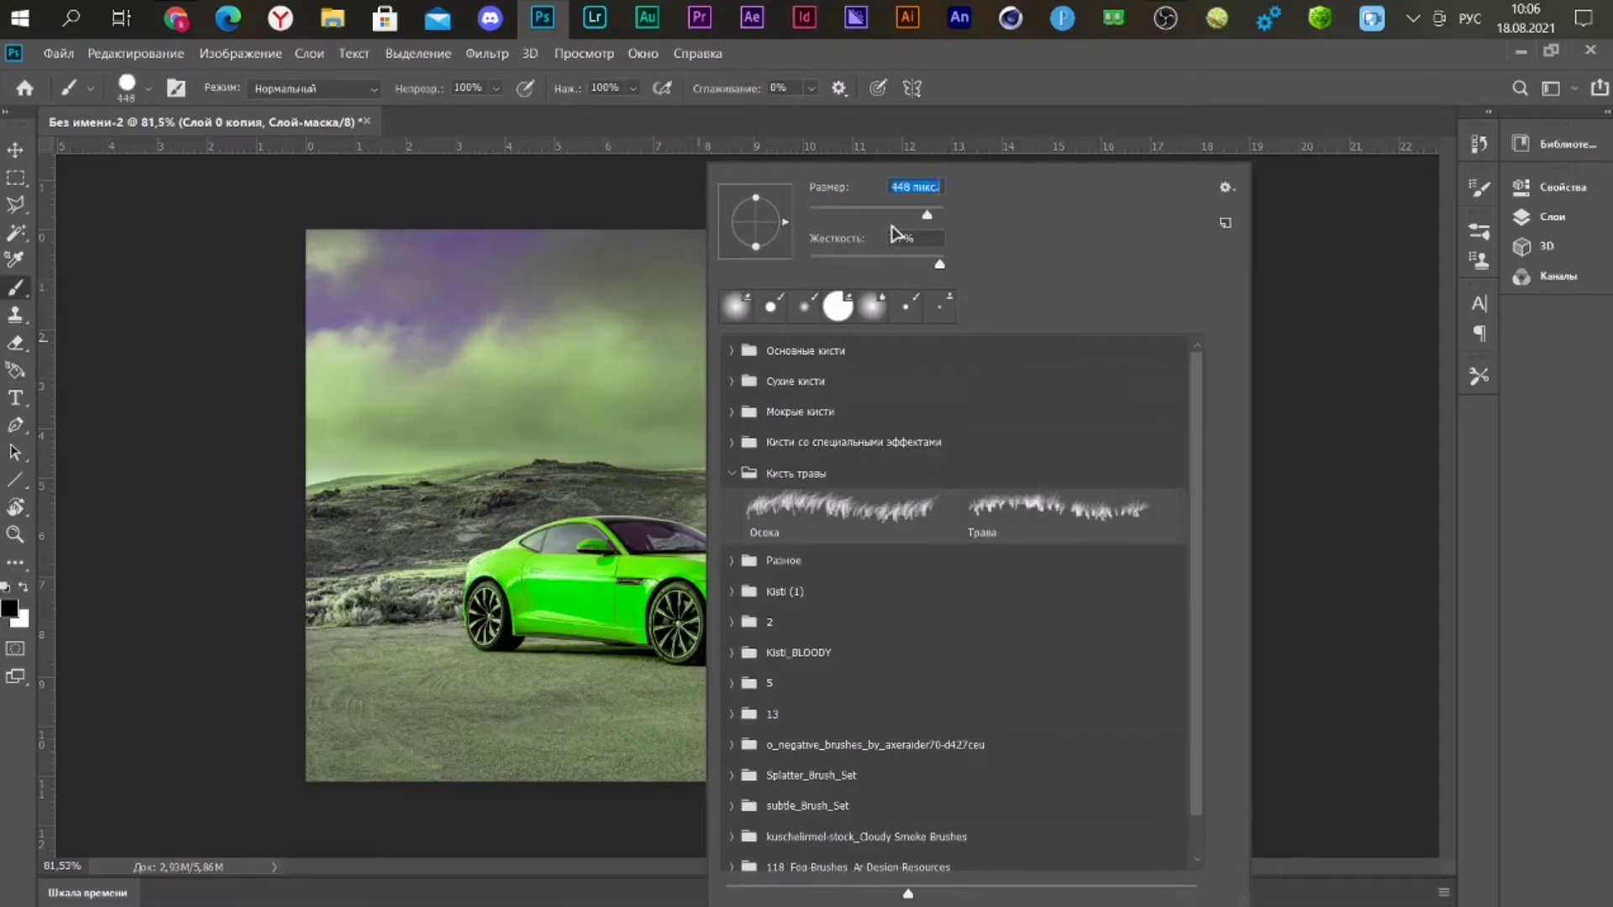
pyautogui.click(861, 262)
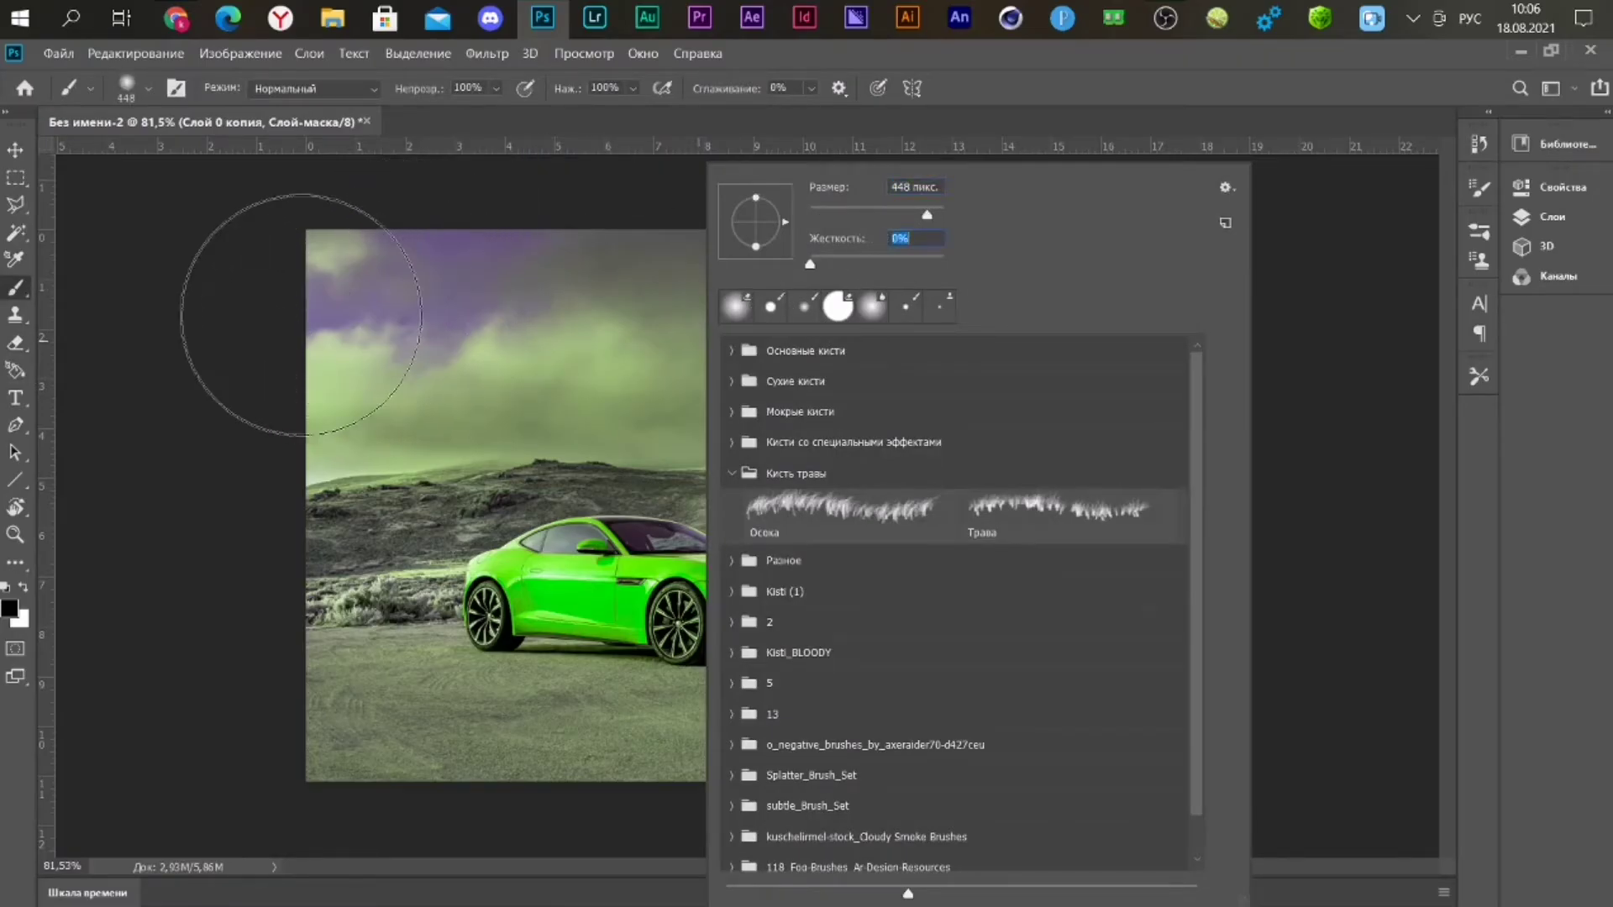
pyautogui.moveTo(288, 317)
pyautogui.mouseDown()
pyautogui.moveTo(1154, 305)
pyautogui.moveTo(1171, 321)
pyautogui.moveTo(1160, 771)
pyautogui.moveTo(1037, 822)
pyautogui.moveTo(771, 854)
pyautogui.moveTo(362, 844)
pyautogui.moveTo(283, 768)
pyautogui.moveTo(277, 550)
pyautogui.moveTo(336, 403)
pyautogui.moveTo(511, 329)
pyautogui.moveTo(649, 309)
pyautogui.moveTo(823, 349)
pyautogui.moveTo(883, 416)
pyautogui.moveTo(957, 451)
pyautogui.moveTo(1019, 586)
pyautogui.mouseUp()
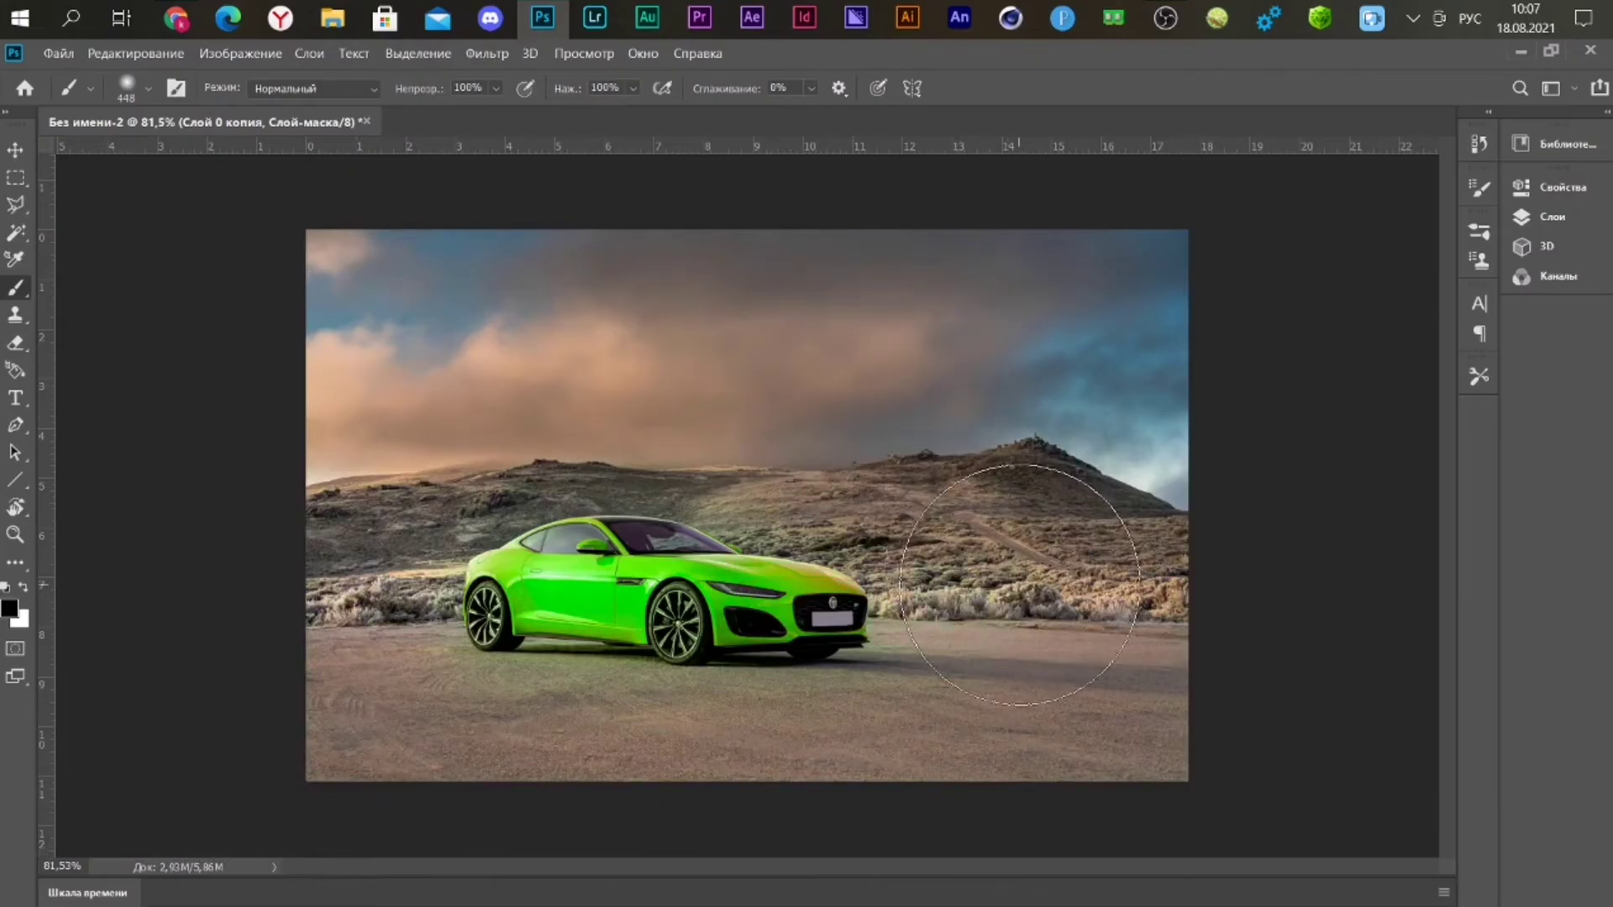
pyautogui.scroll(5, 924, 554)
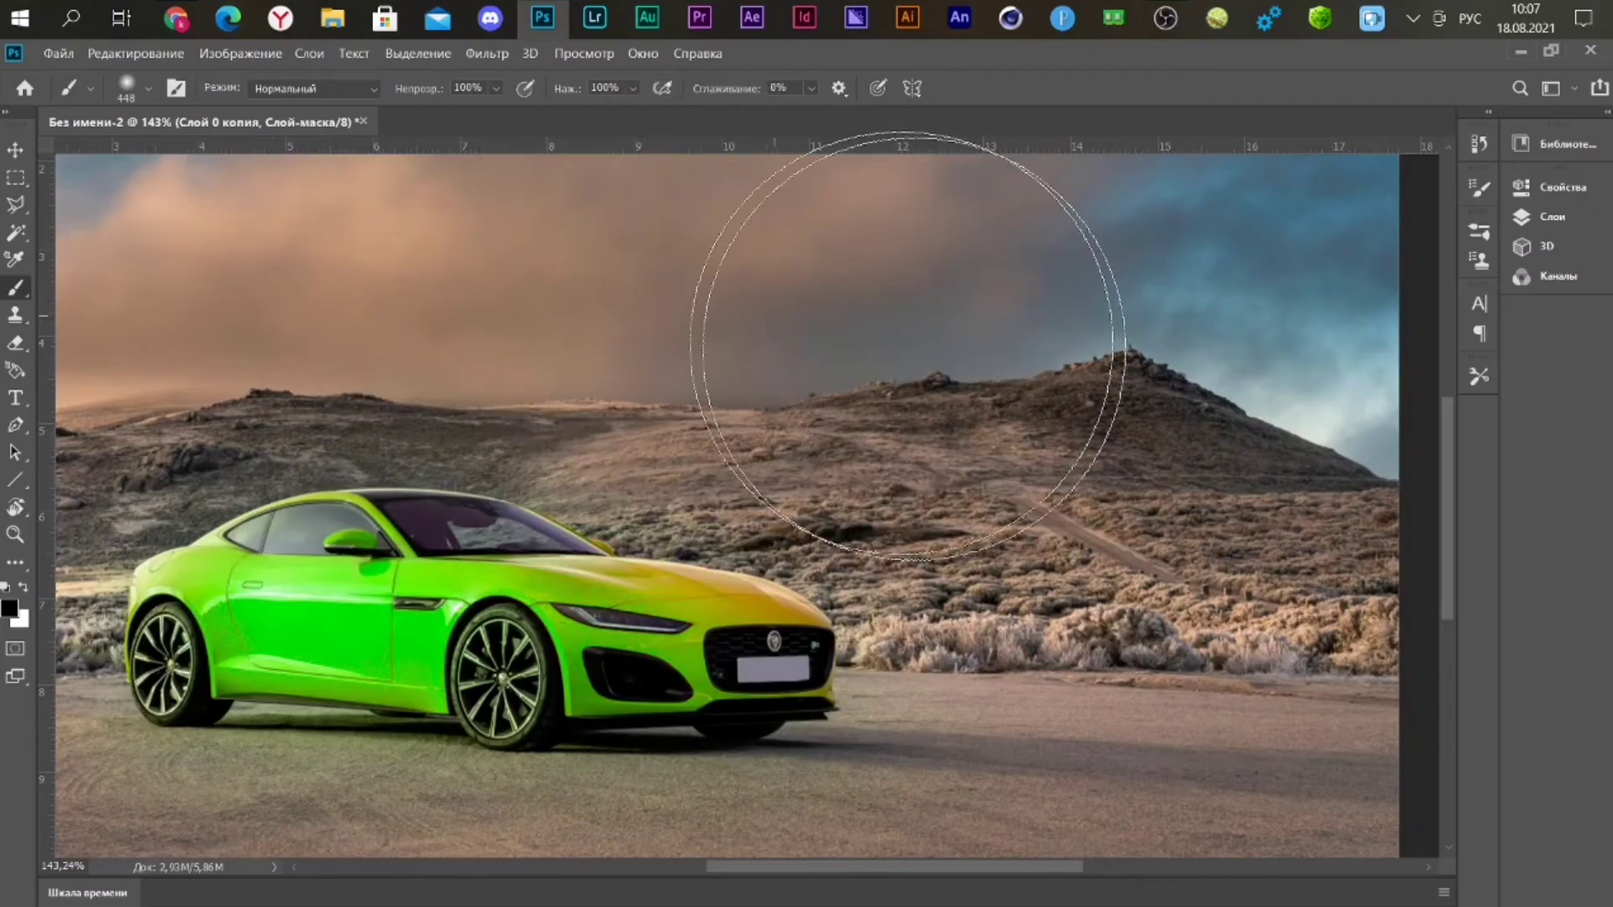
pyautogui.scroll(-4, 1113, 491)
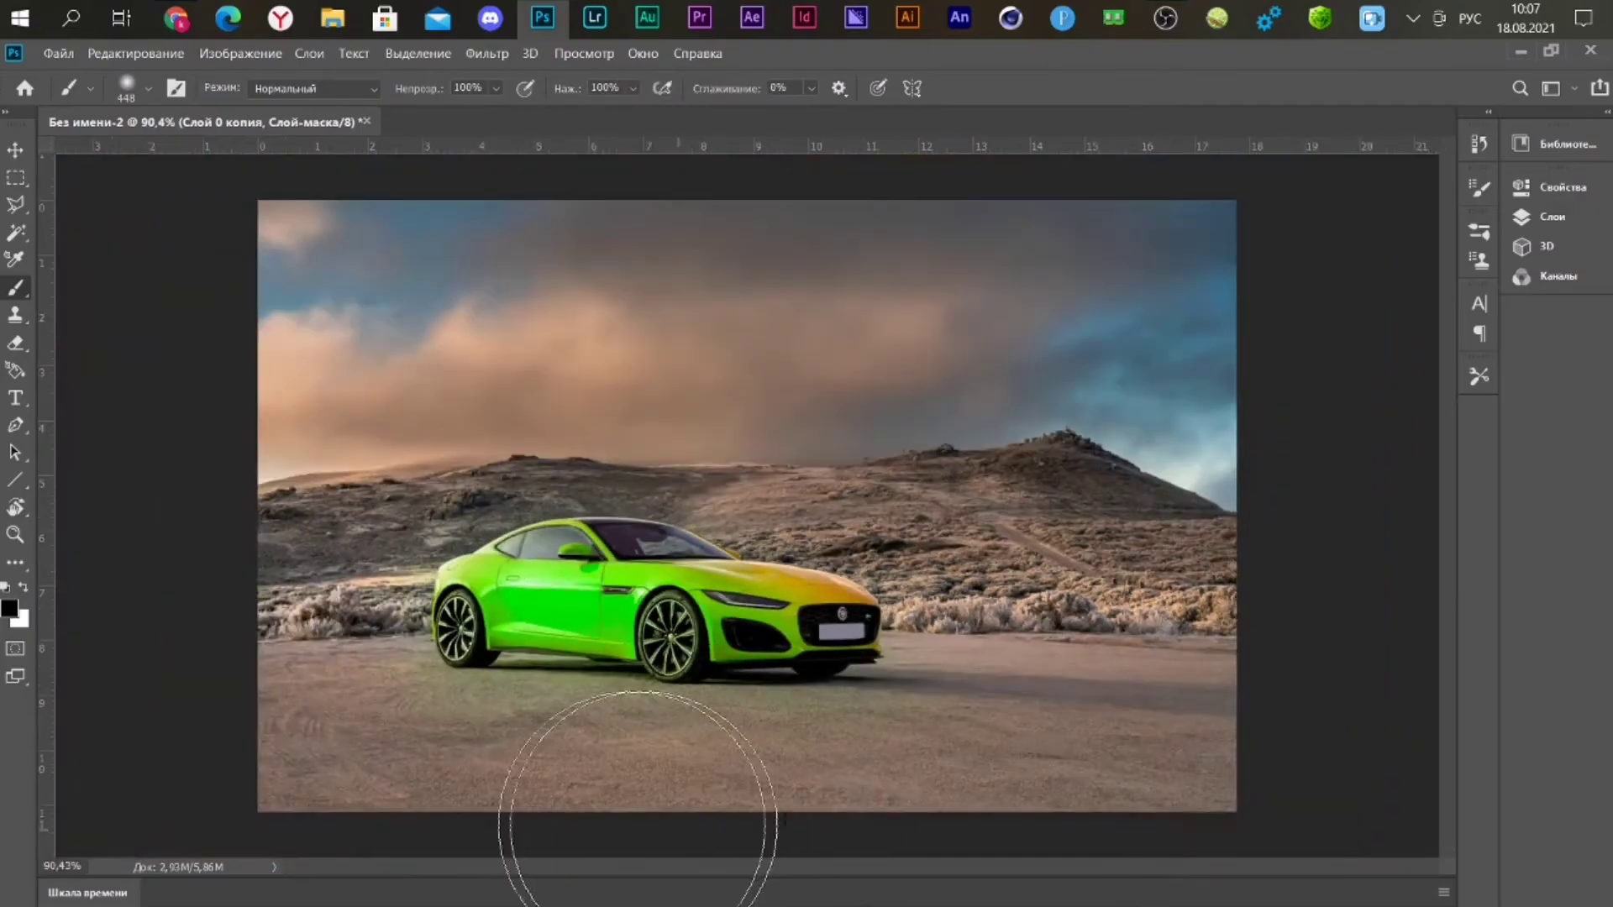
pyautogui.moveTo(550, 808)
pyautogui.mouseDown()
pyautogui.moveTo(378, 820)
pyautogui.moveTo(584, 866)
pyautogui.moveTo(863, 827)
pyautogui.mouseUp()
pyautogui.scroll(5, 664, 689)
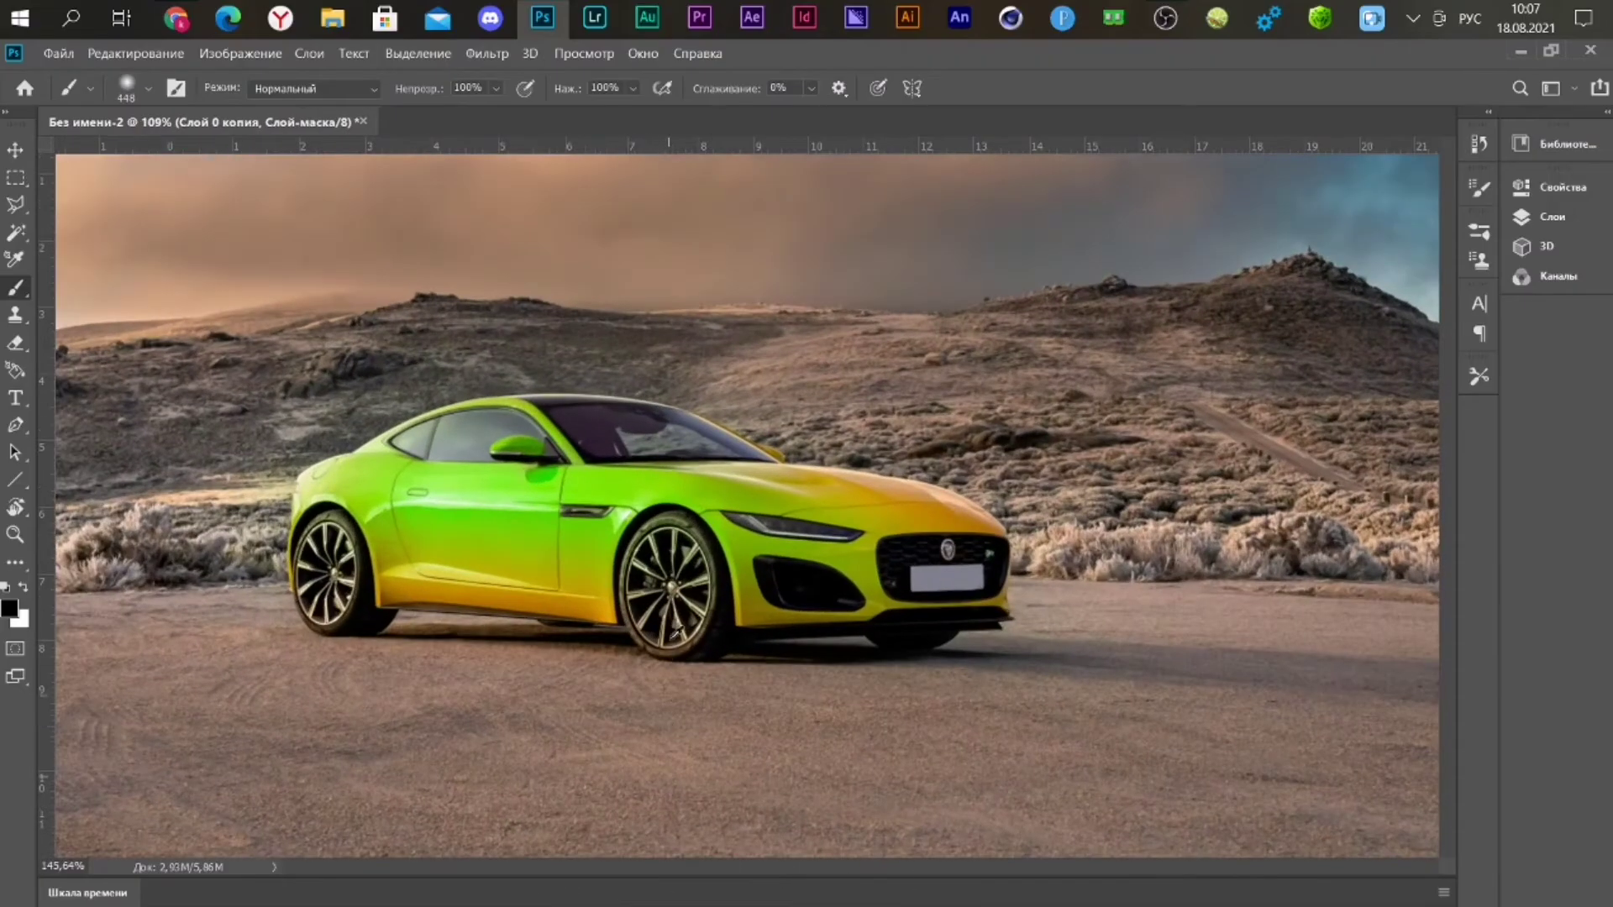
pyautogui.scroll(1, 669, 584)
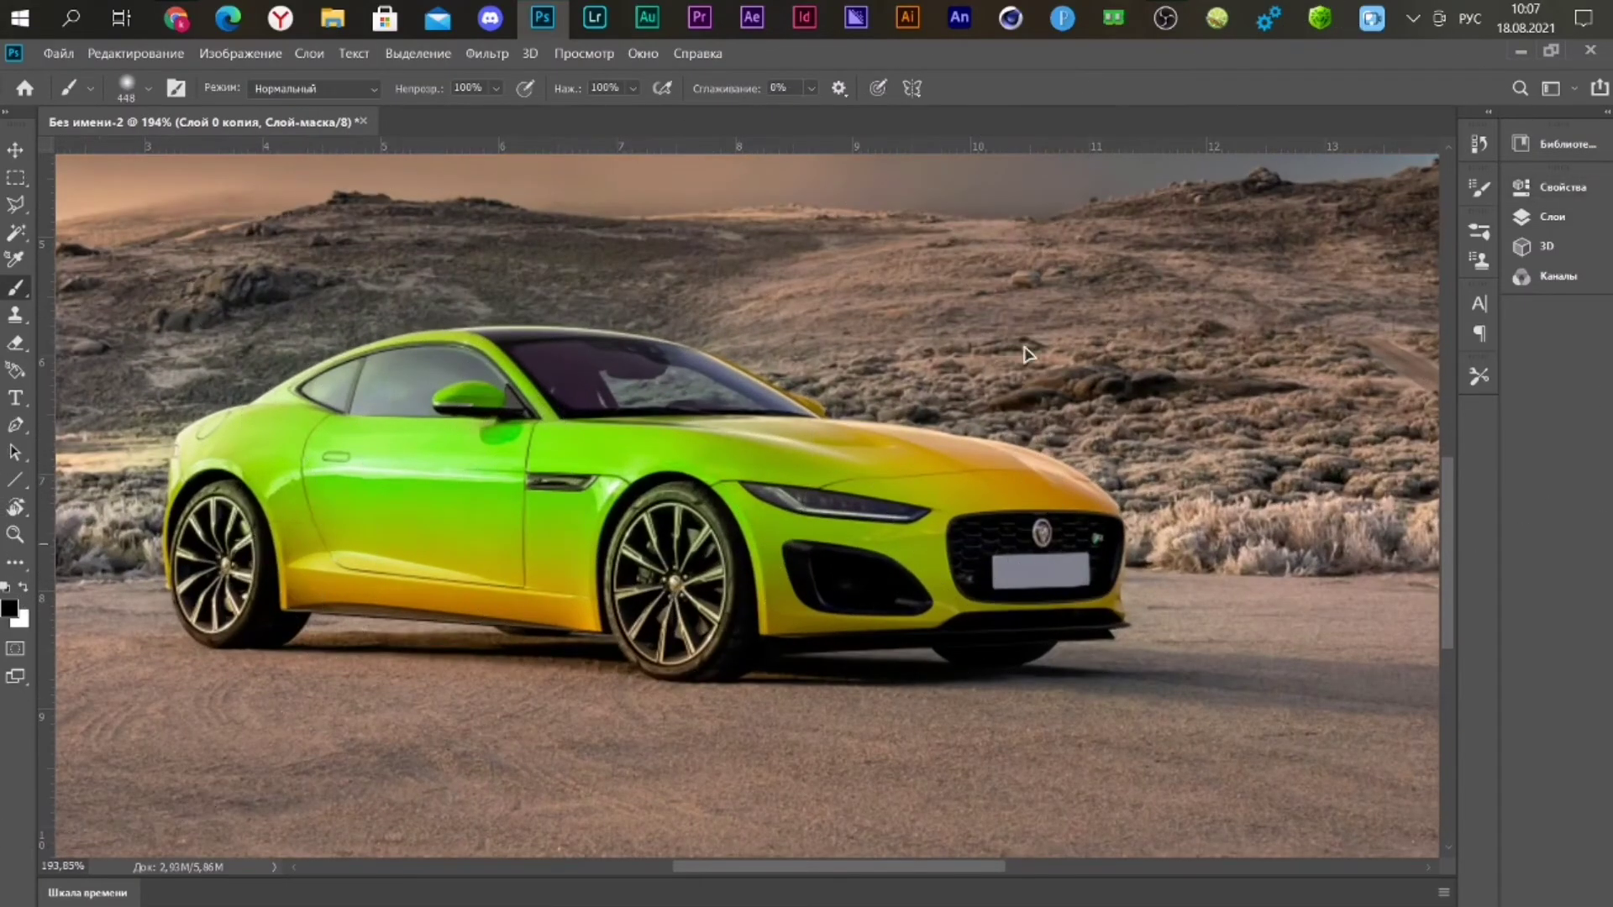
pyautogui.click(1571, 216)
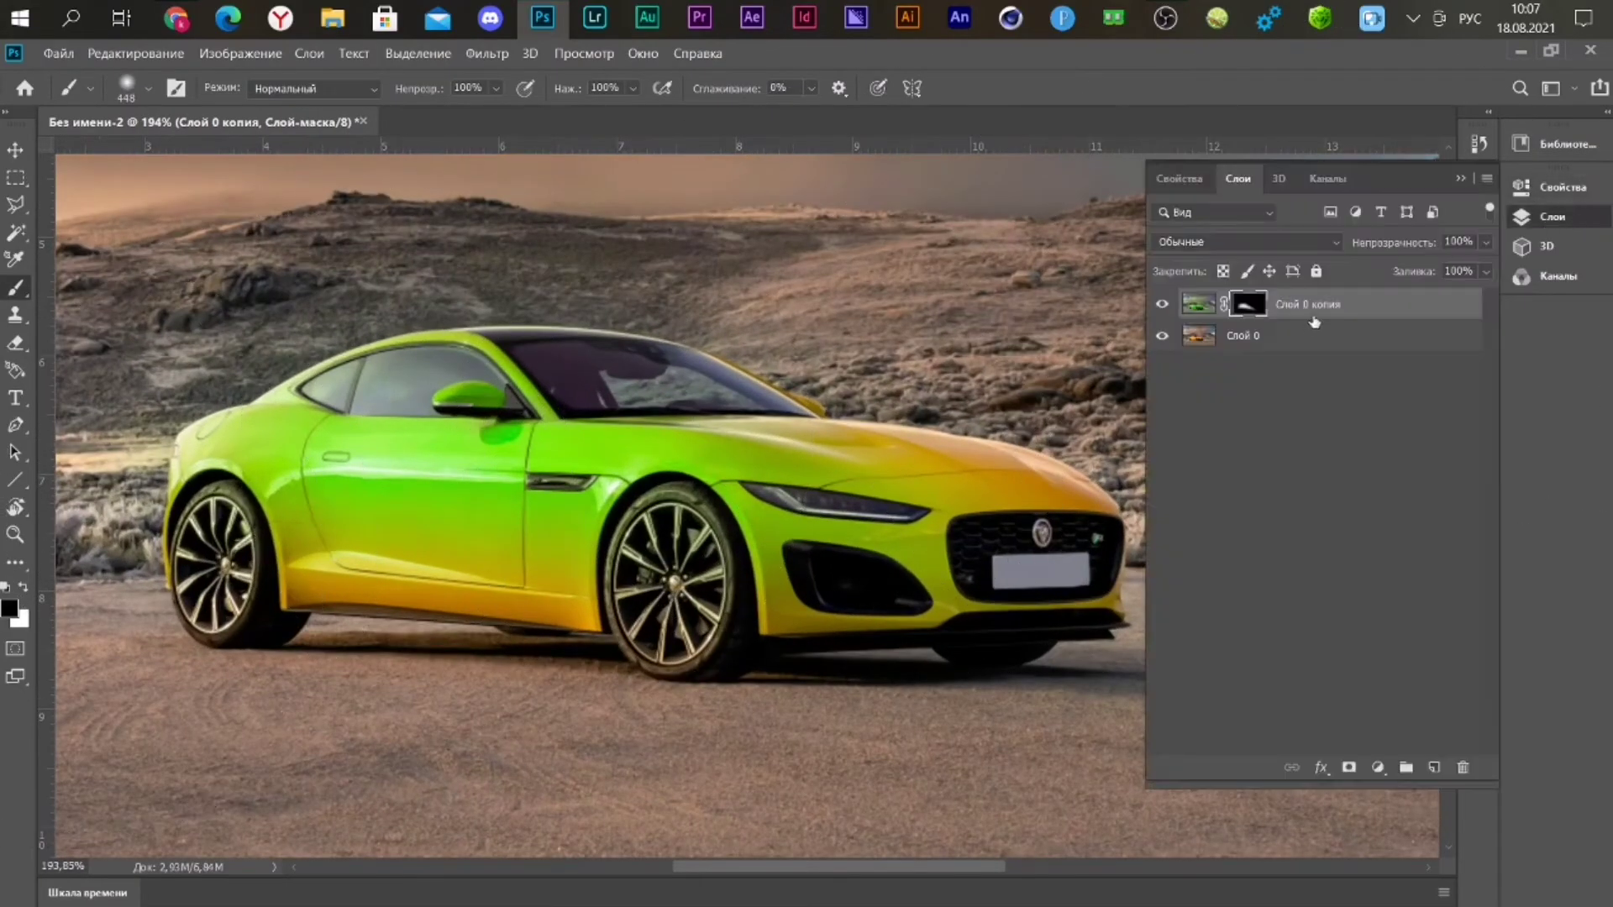
# Paint white on the copy's mask over the car's doors, hood, front bumper, sill and rear fender, using a 67 px brush with 100% hardness
pyautogui.click(1461, 179)
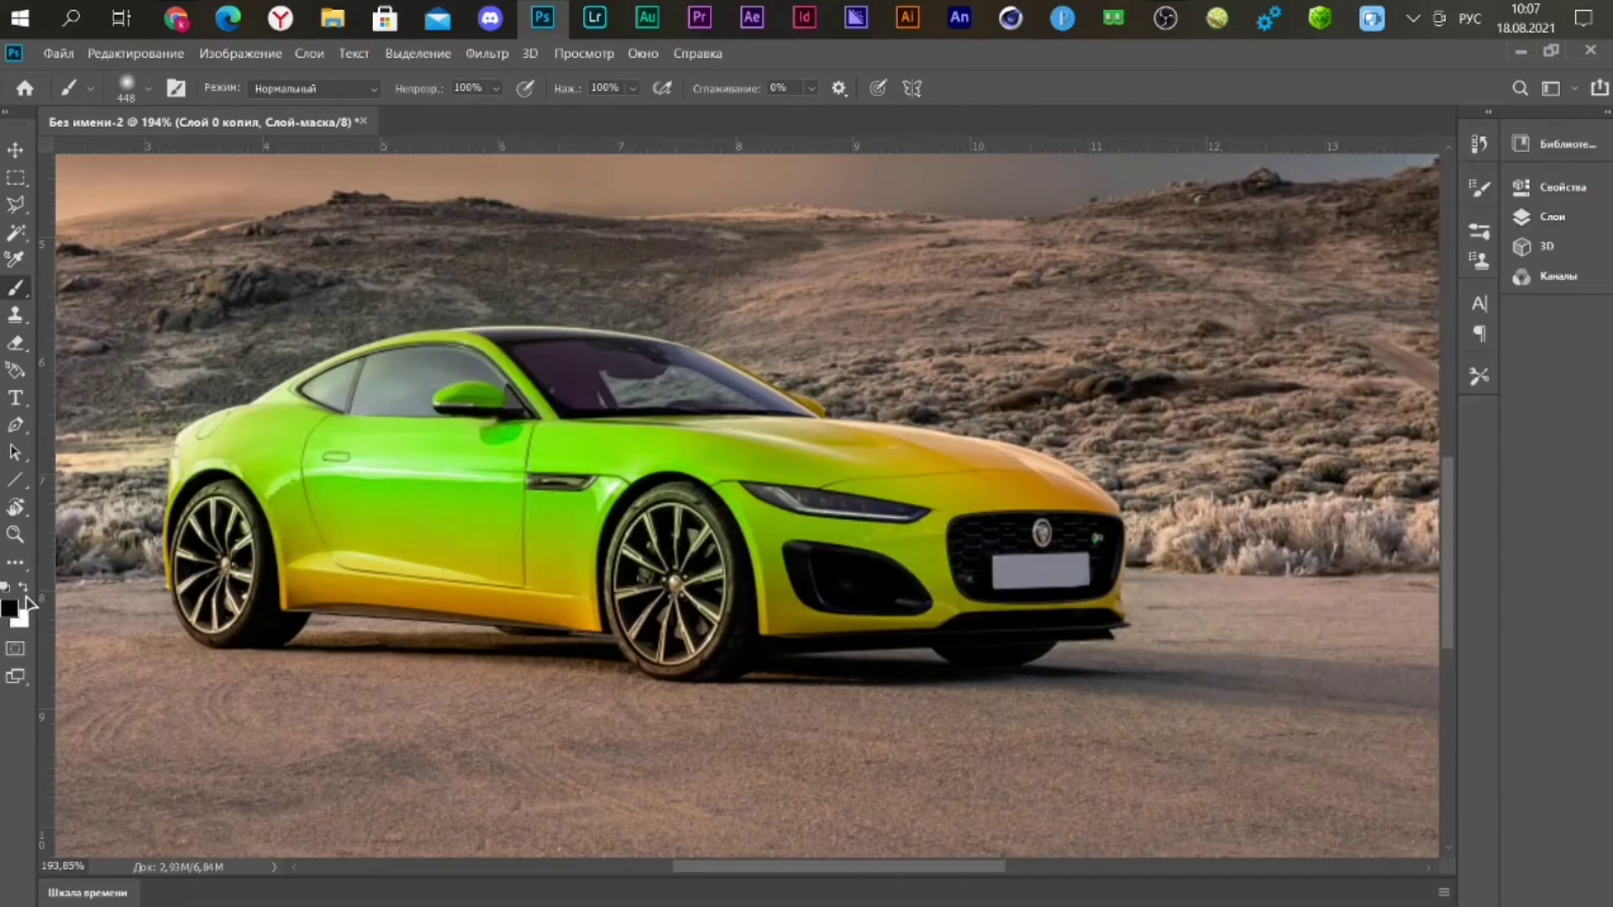
pyautogui.rightClick(966, 420)
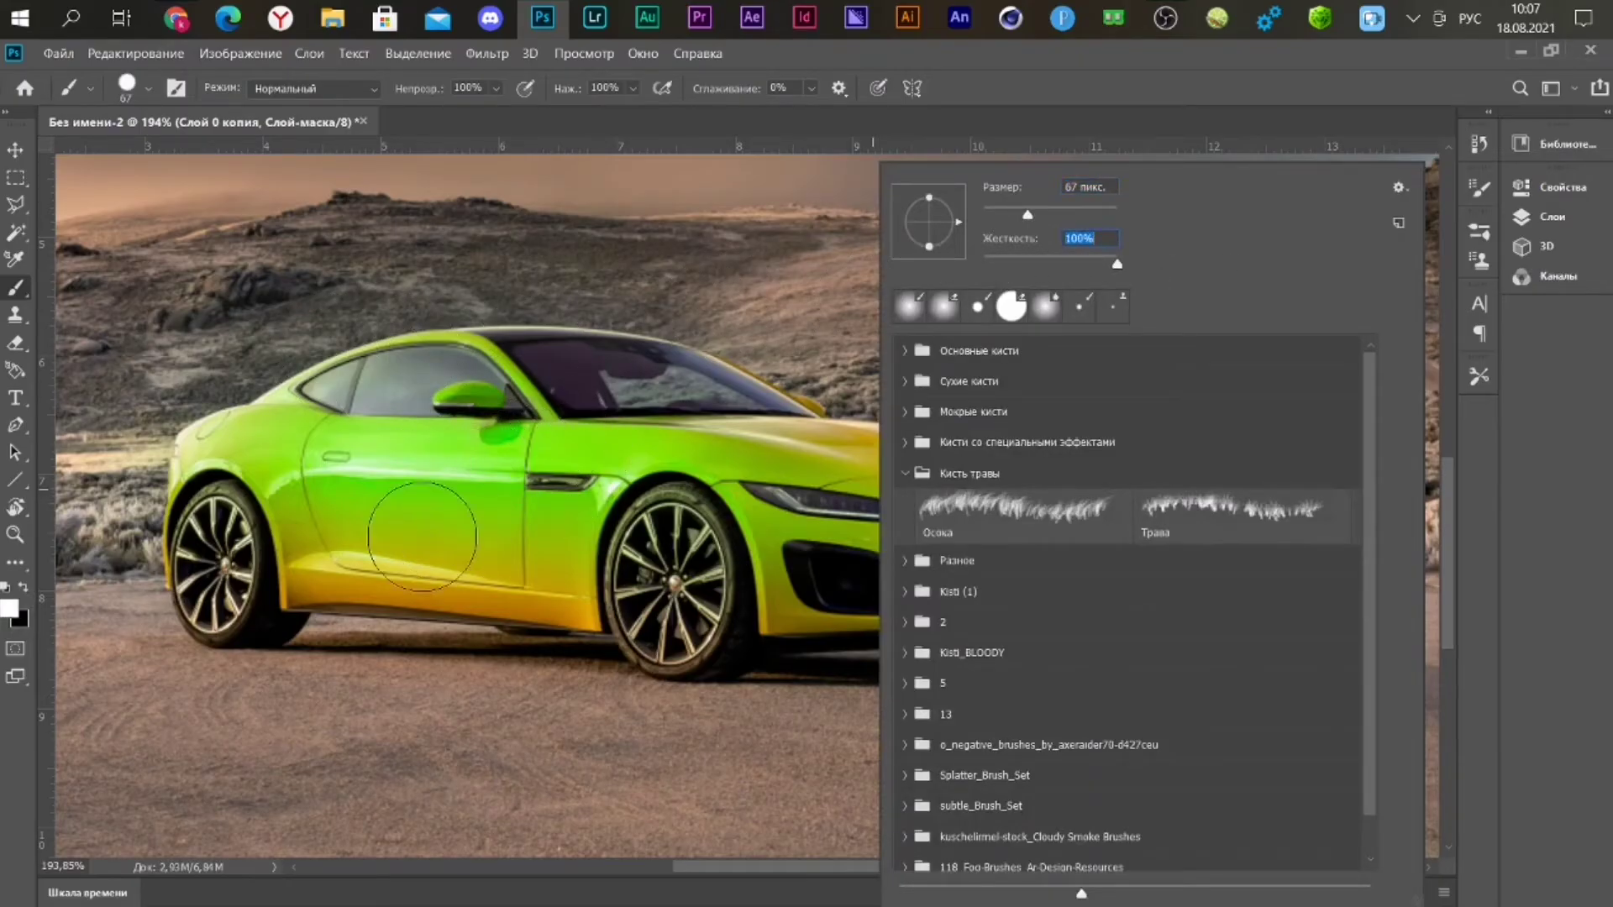
pyautogui.press('Return')
pyautogui.moveTo(290, 516)
pyautogui.mouseDown()
pyautogui.moveTo(370, 533)
pyautogui.moveTo(712, 528)
pyautogui.moveTo(552, 496)
pyautogui.mouseUp()
pyautogui.moveTo(687, 430)
pyautogui.mouseDown()
pyautogui.moveTo(786, 438)
pyautogui.moveTo(777, 467)
pyautogui.moveTo(1005, 547)
pyautogui.moveTo(961, 498)
pyautogui.mouseUp()
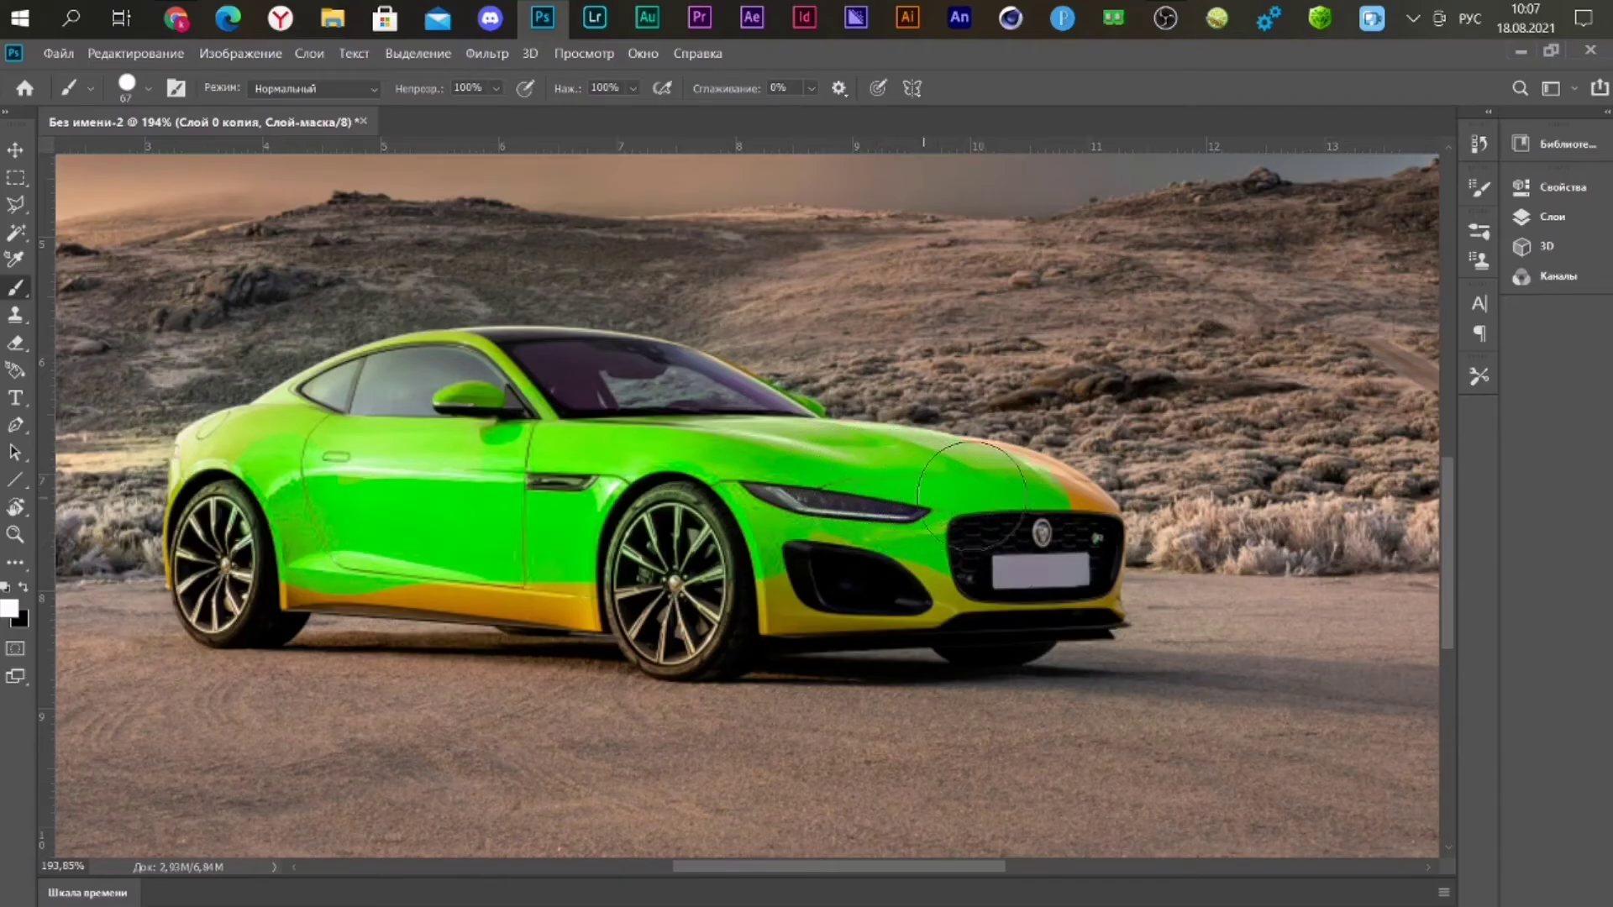
pyautogui.moveTo(1047, 522)
pyautogui.mouseDown()
pyautogui.moveTo(1038, 474)
pyautogui.moveTo(1084, 584)
pyautogui.moveTo(752, 582)
pyautogui.mouseUp()
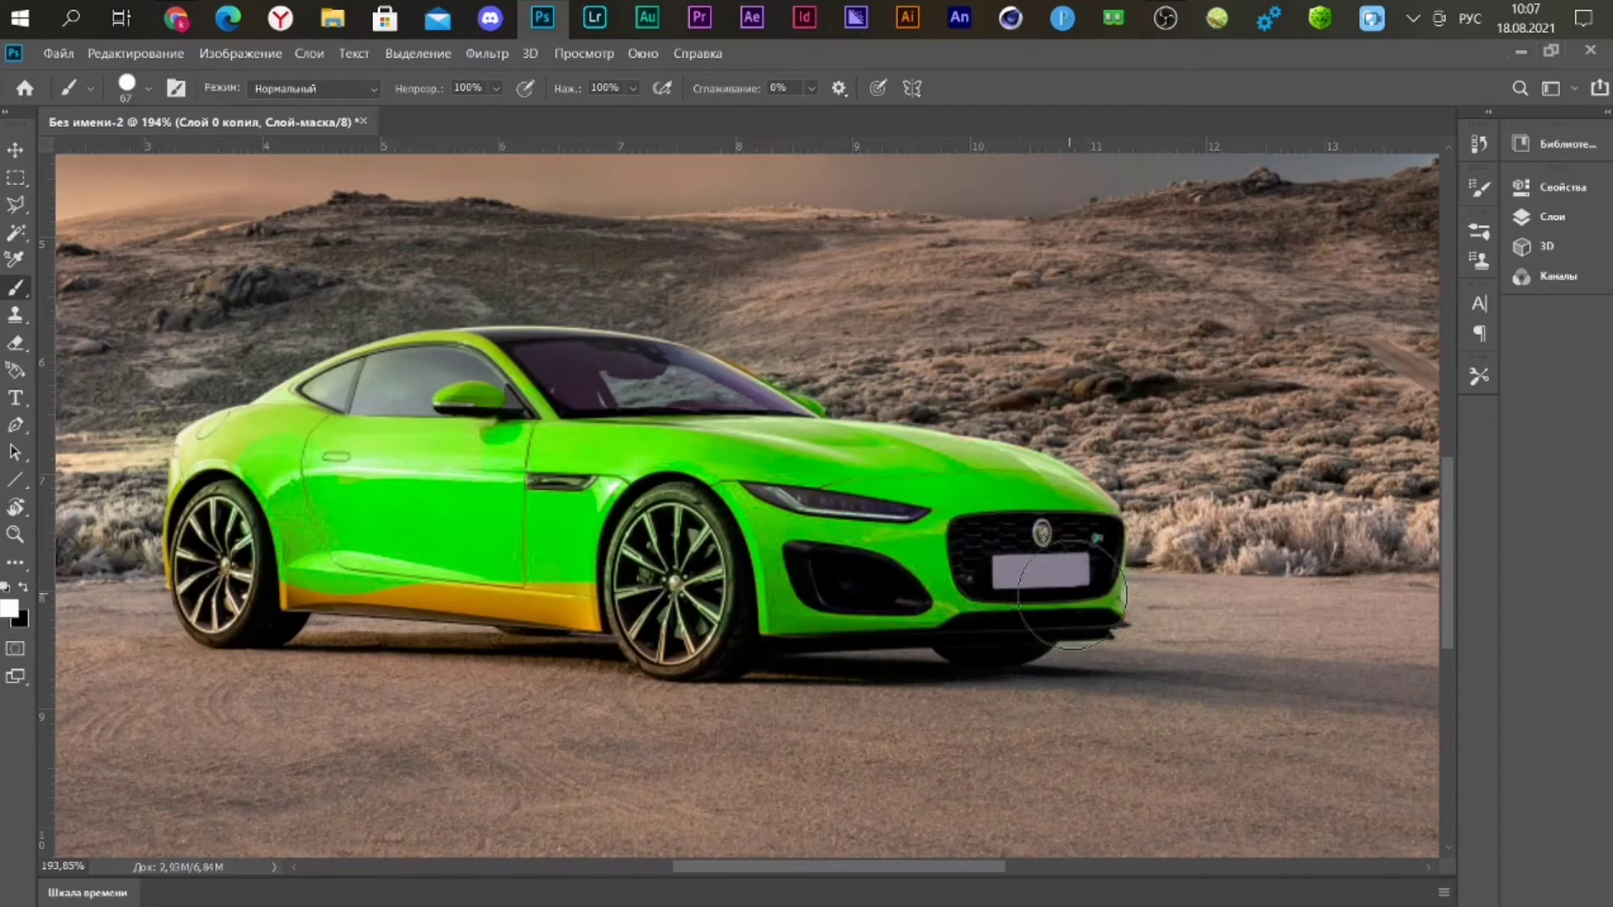
pyautogui.moveTo(550, 569); pyautogui.dragTo(557, 568)
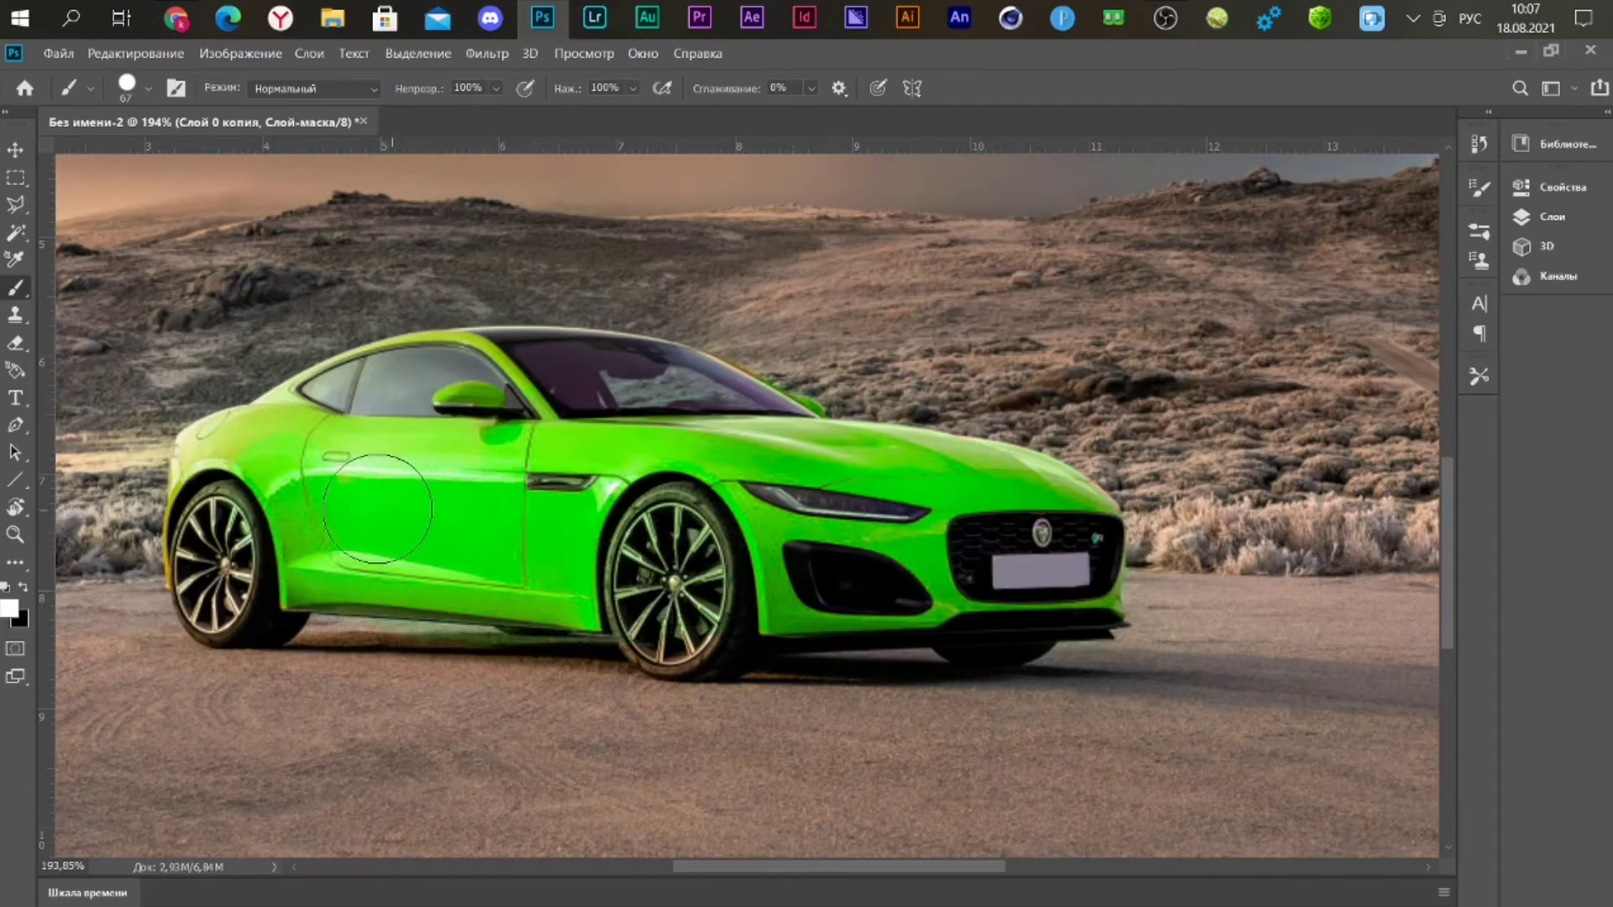
pyautogui.moveTo(377, 509)
pyautogui.mouseDown()
pyautogui.moveTo(251, 490)
pyautogui.moveTo(223, 522)
pyautogui.moveTo(222, 569)
pyautogui.moveTo(225, 470)
pyautogui.mouseUp()
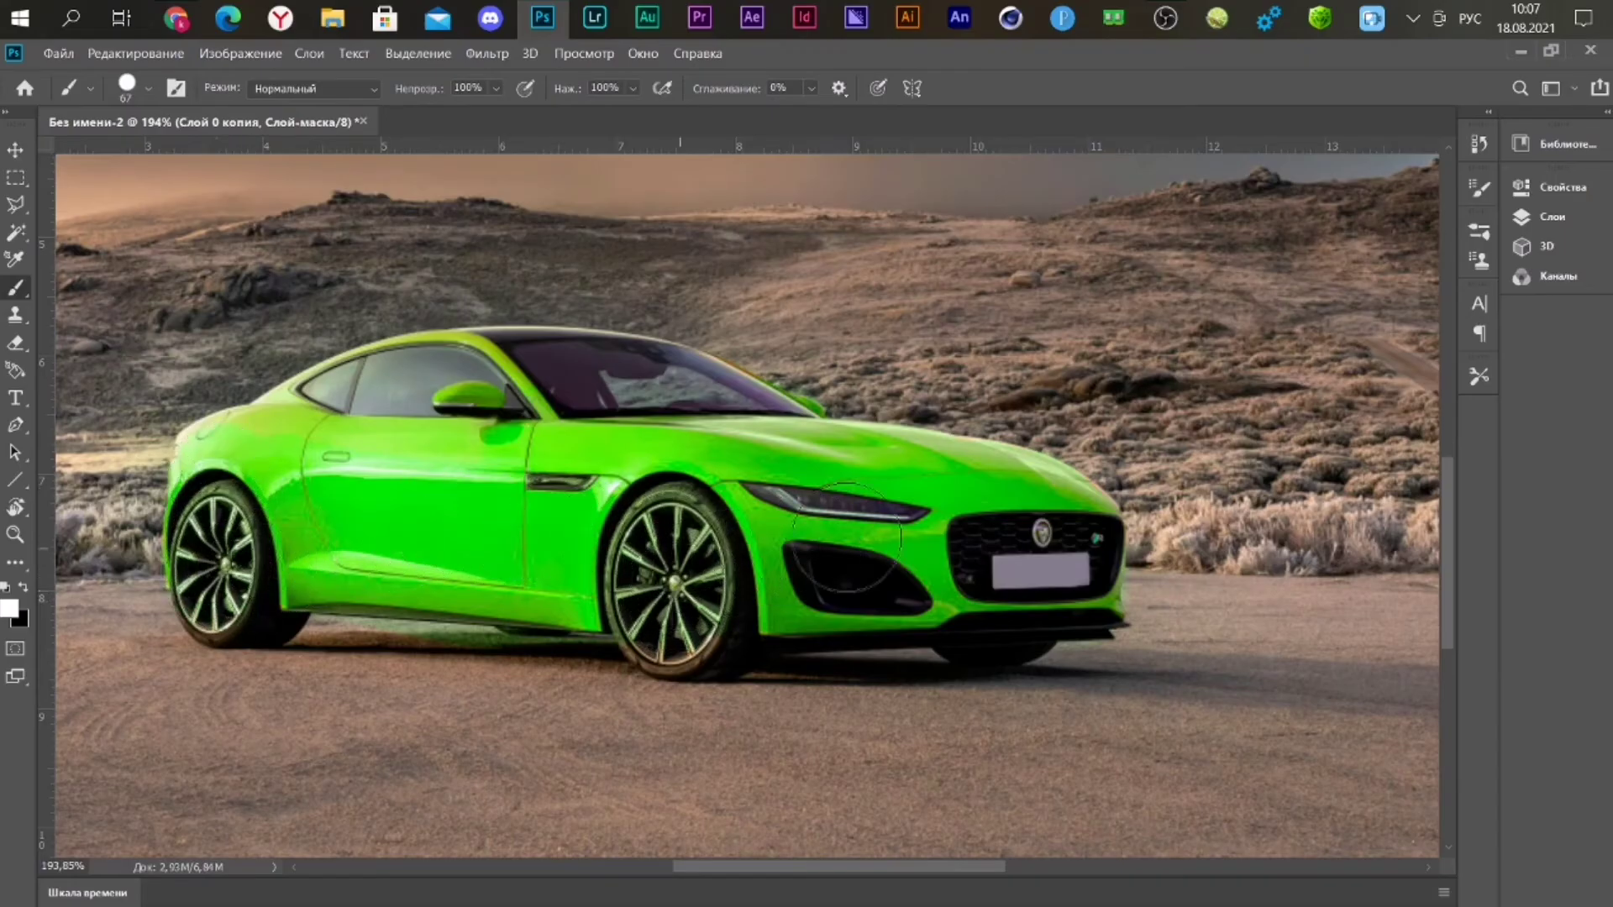
# Paint black on the copy's mask over the front wheel to remove its green tint, and finish with the Move tool active
pyautogui.click(24, 587)
pyautogui.moveTo(667, 546)
pyautogui.mouseDown()
pyautogui.moveTo(671, 517)
pyautogui.moveTo(660, 588)
pyautogui.moveTo(676, 617)
pyautogui.moveTo(685, 588)
pyautogui.moveTo(658, 537)
pyautogui.moveTo(684, 558)
pyautogui.moveTo(670, 618)
pyautogui.mouseUp()
pyautogui.scroll(-6, 635, 519)
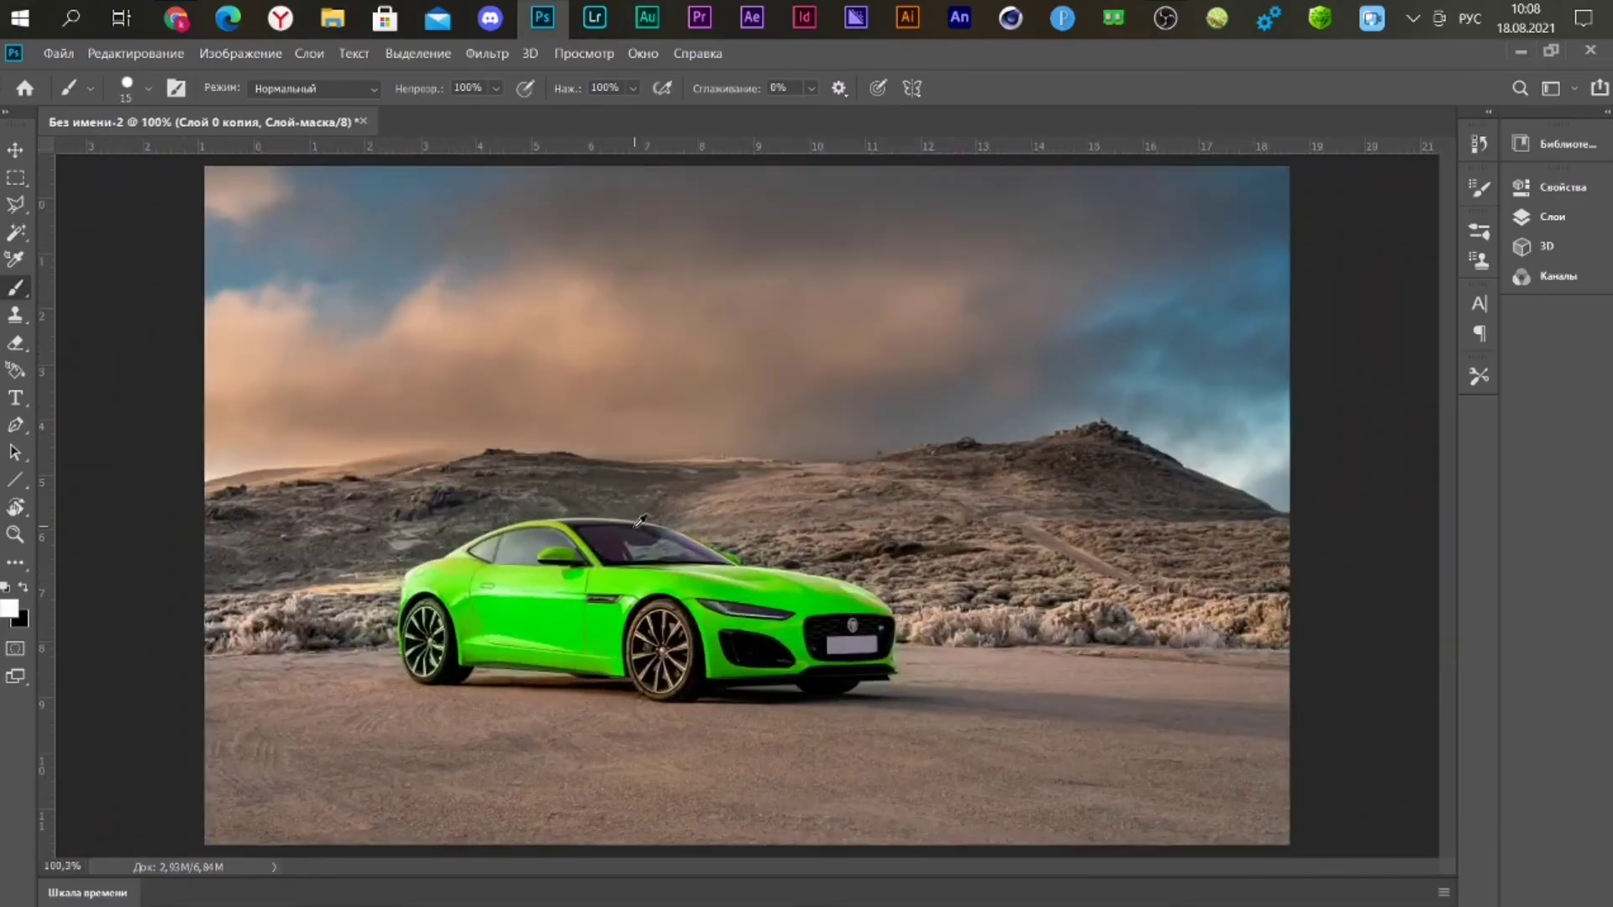
pyautogui.click(15, 151)
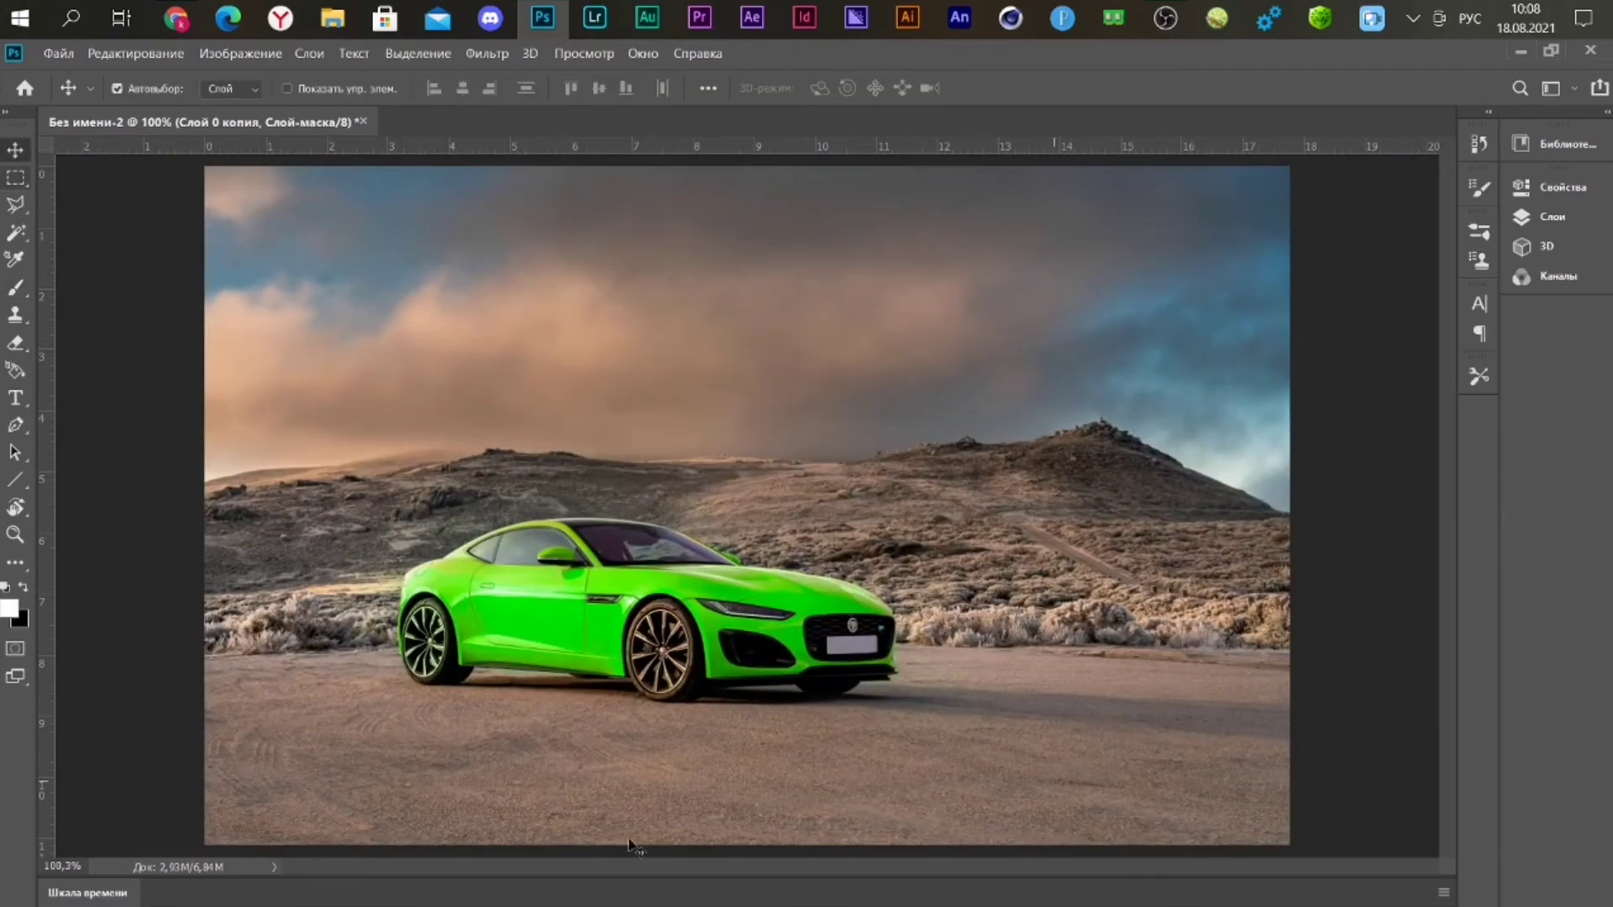